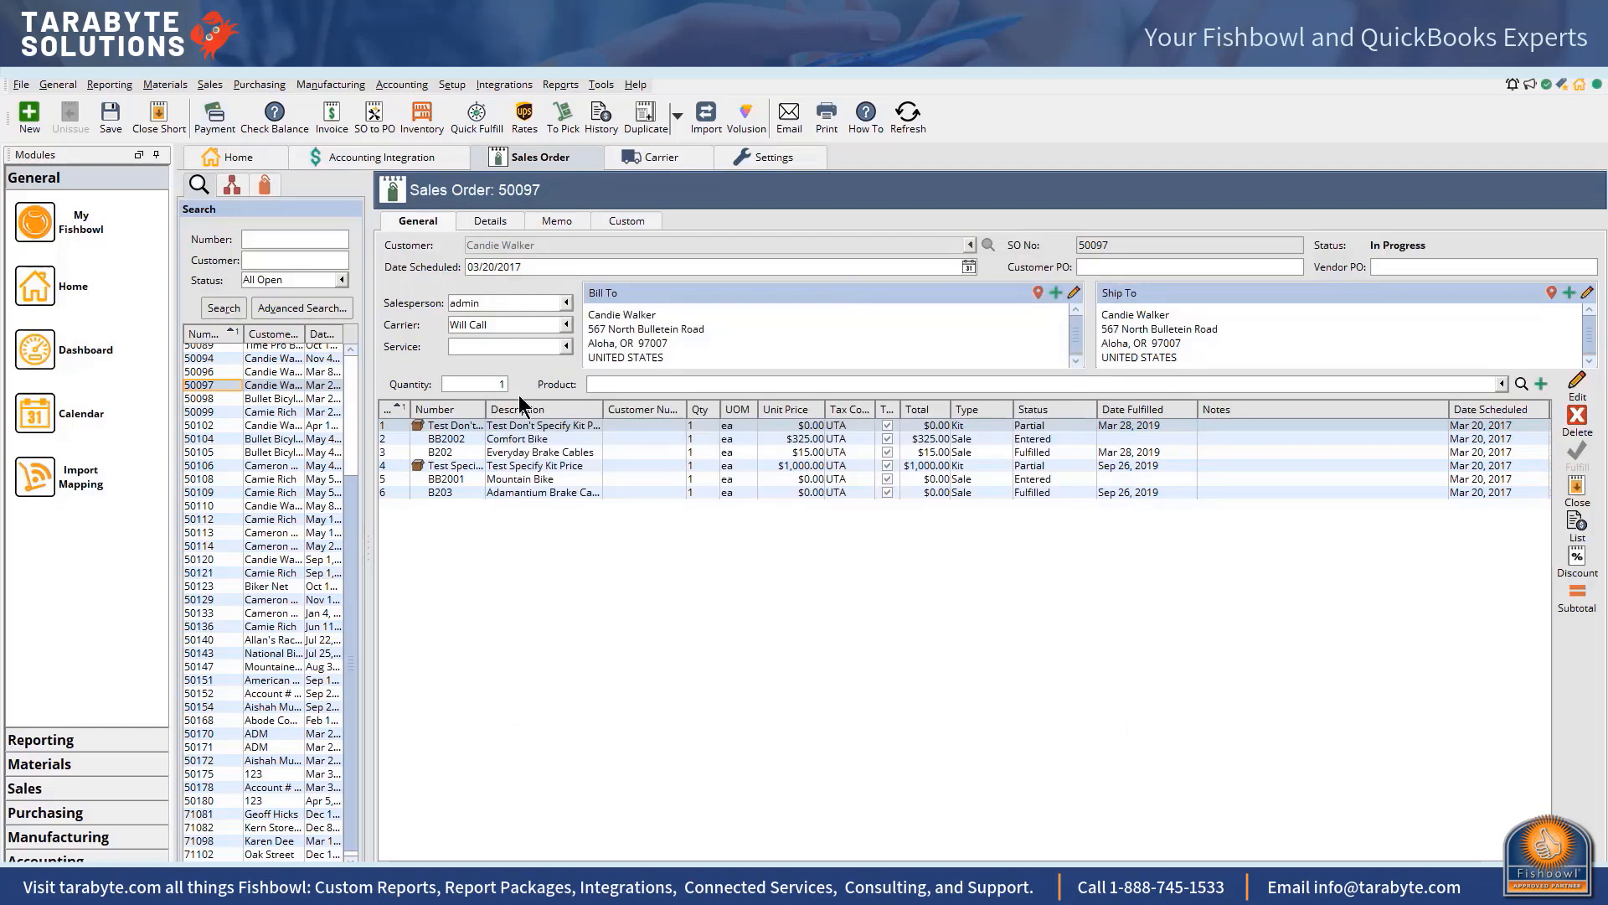
Step: Go to the payment method settings and open the Cash payment method for editing
{"action": "left_click", "coordinate": [453, 86]}
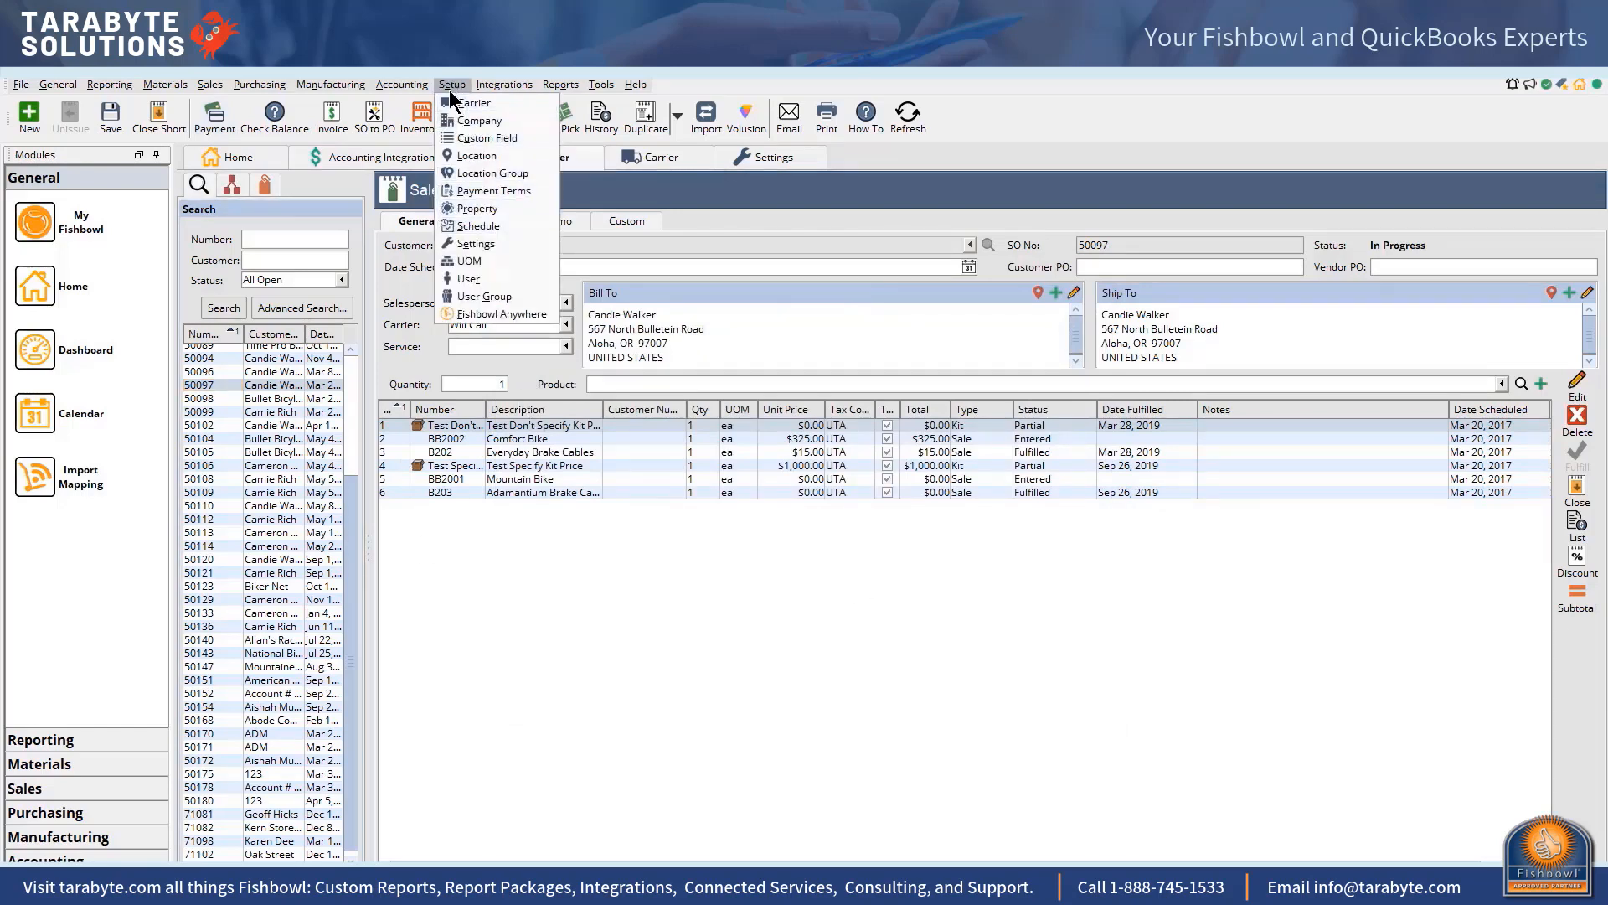
{"action": "left_click", "coordinate": [465, 245]}
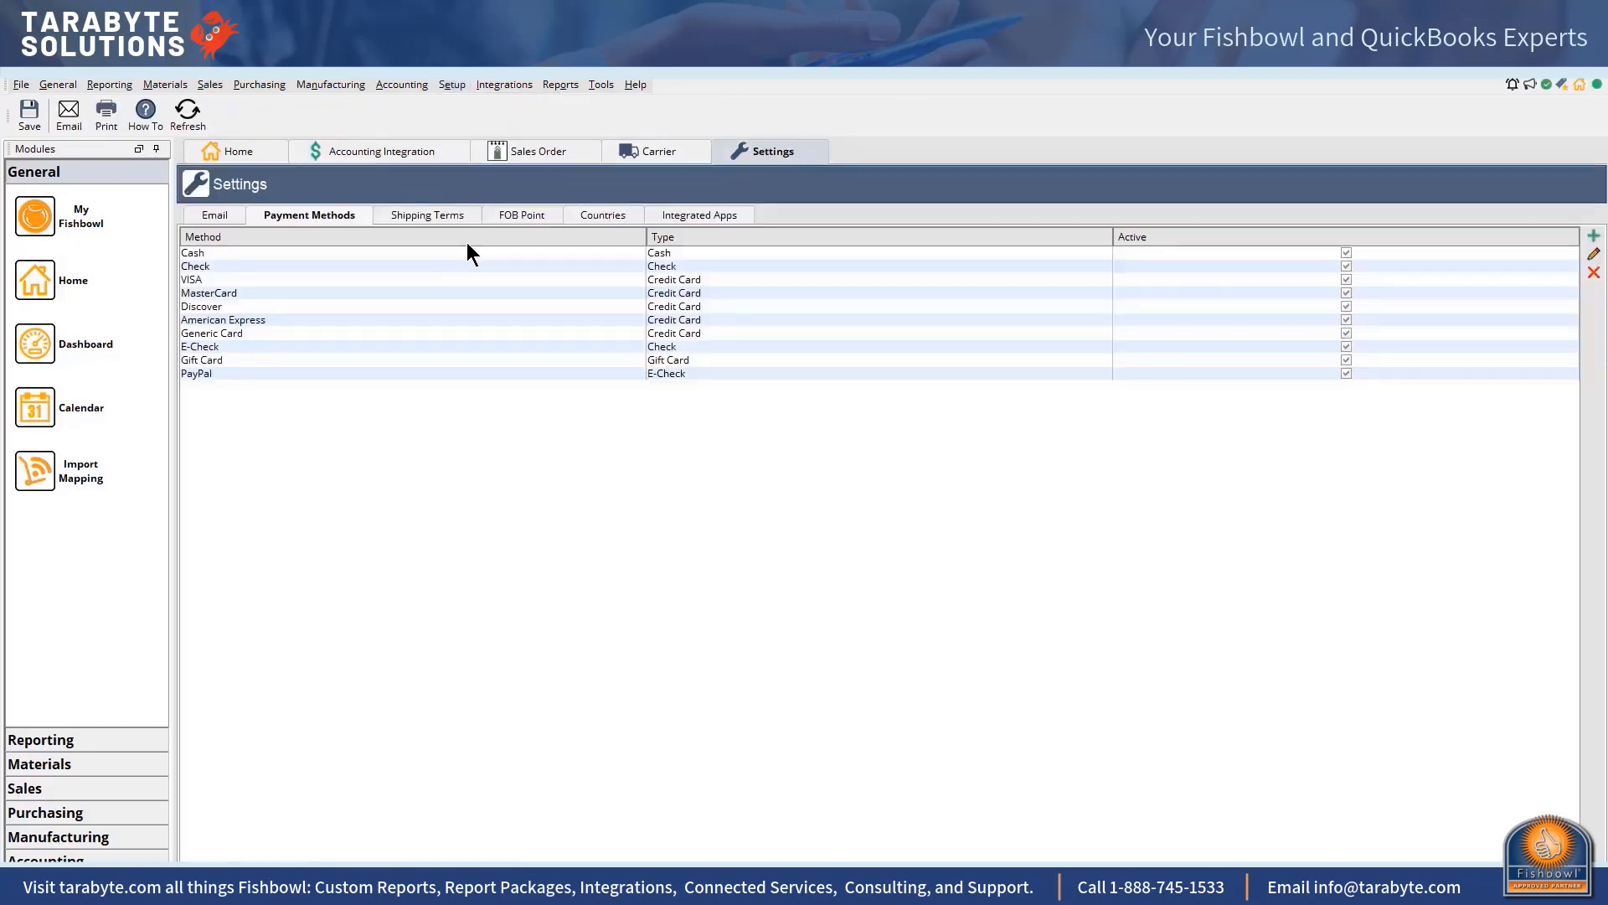
{"action": "left_click", "coordinate": [814, 255]}
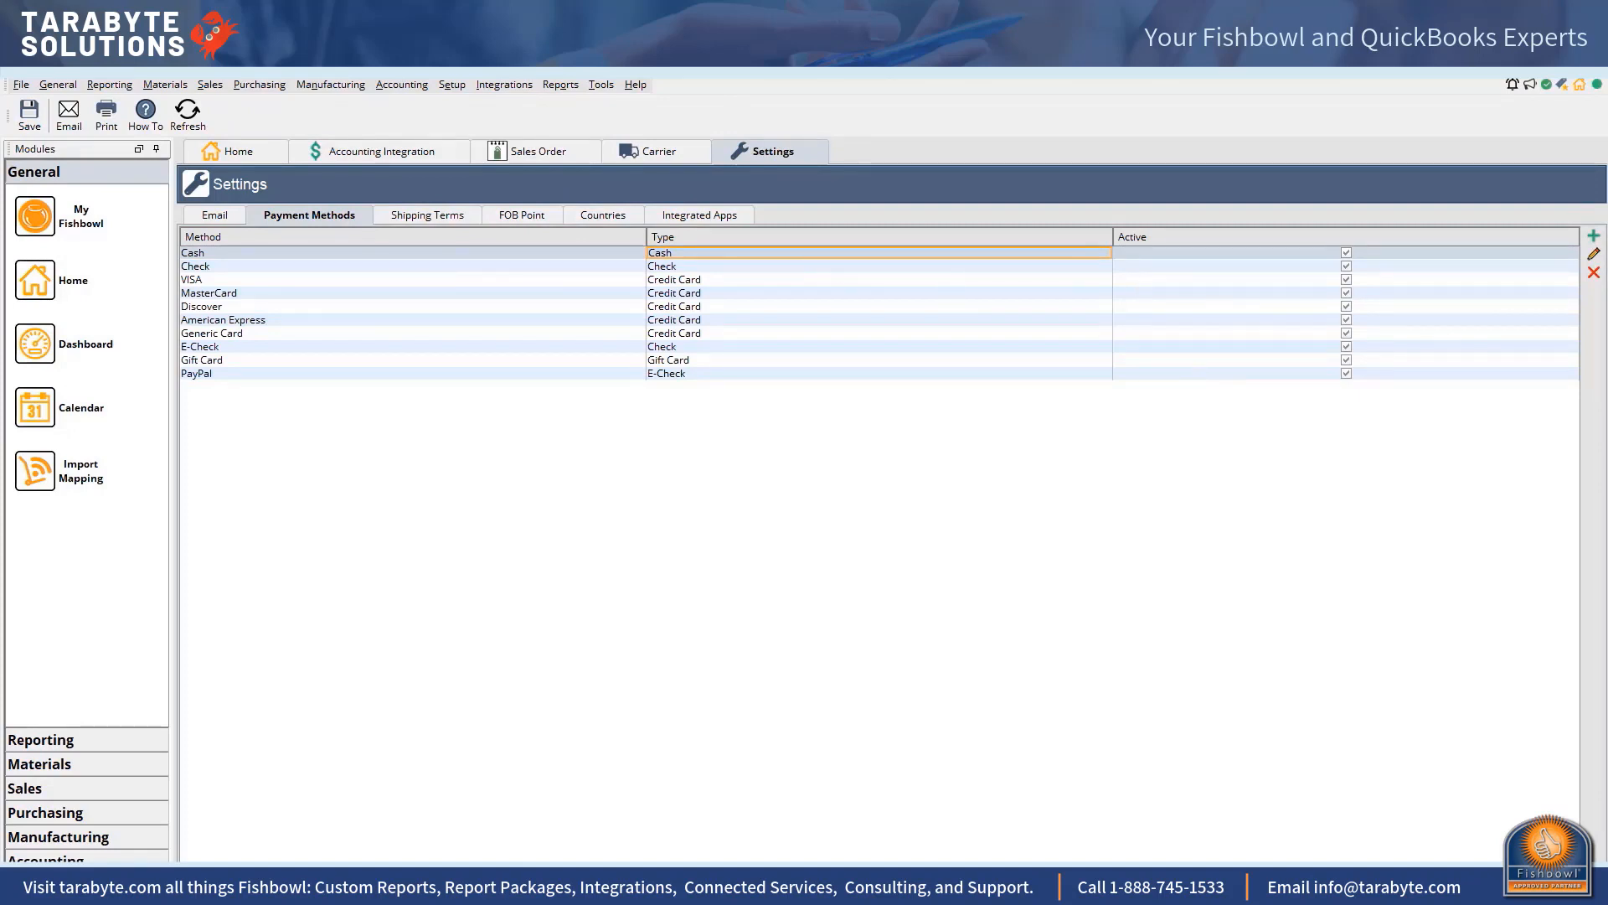
{"action": "left_click", "coordinate": [1593, 254]}
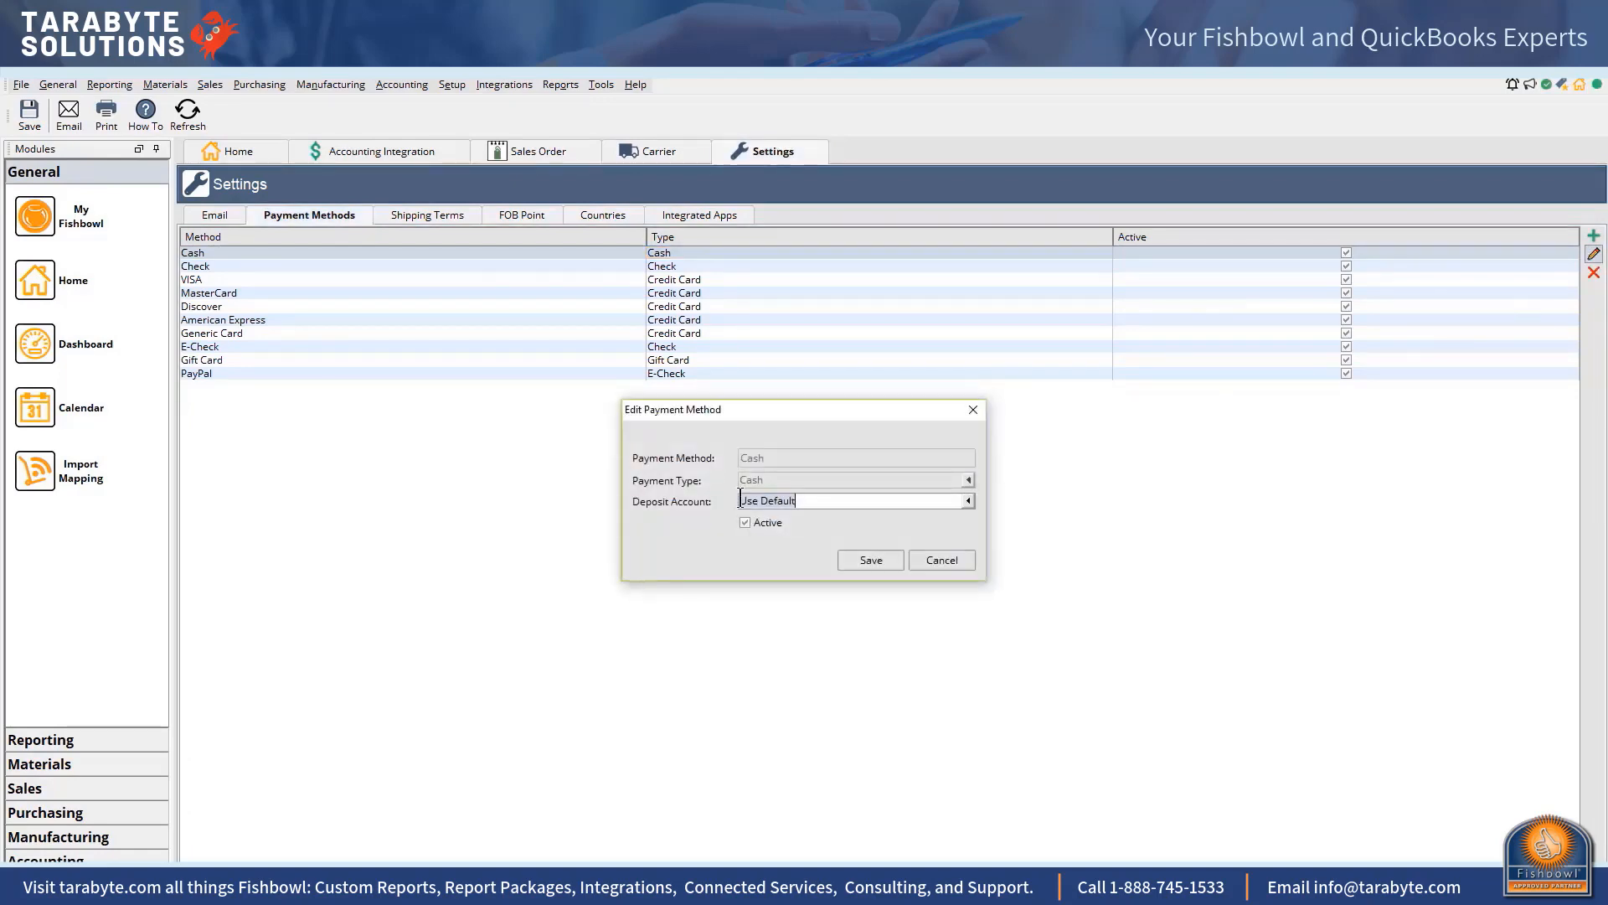
Step: Set the Cash payment method's deposit account to Undeposited Funds and save it
{"action": "left_click", "coordinate": [750, 501]}
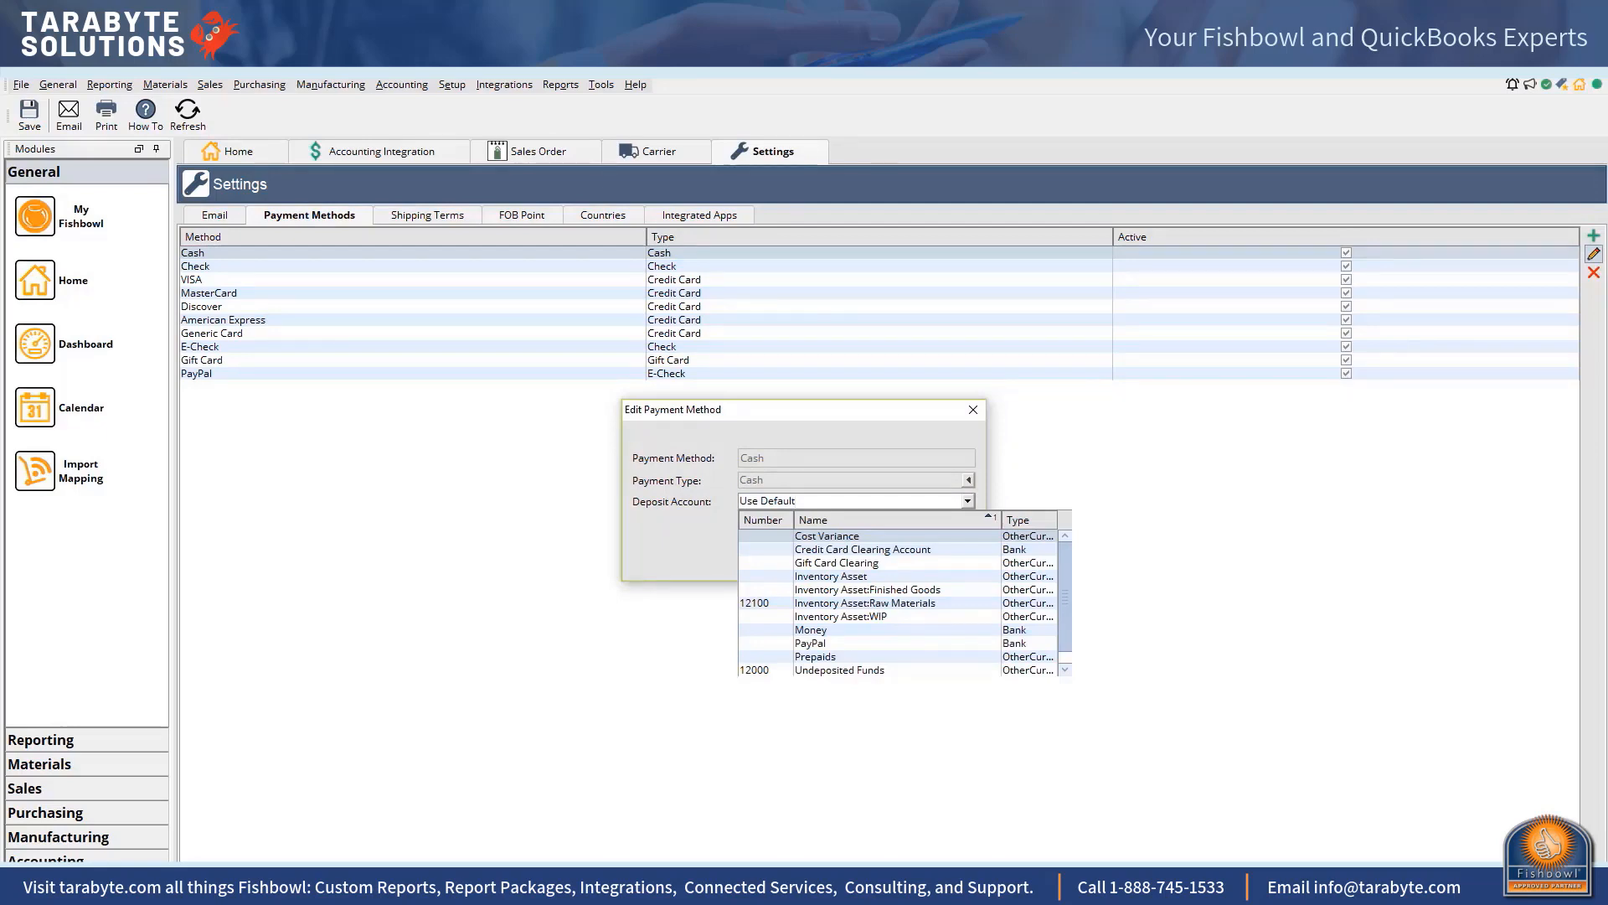
{"action": "type", "text": "un"}
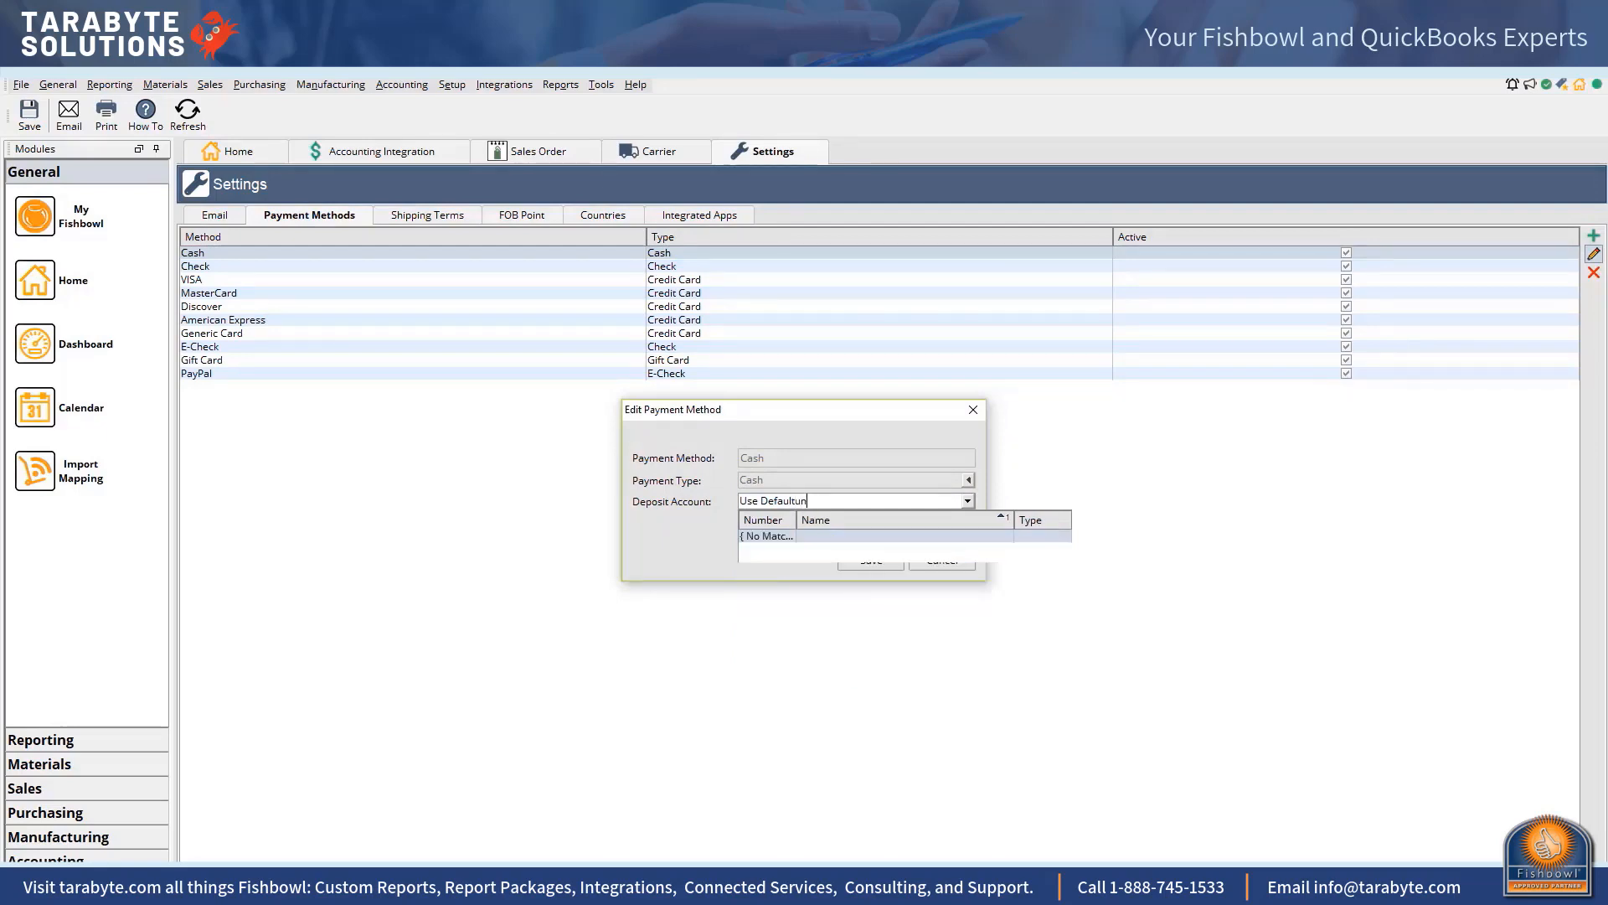
{"action": "key", "text": "BackSpace"}
{"action": "key", "text": "BackSpace"}
{"action": "key", "text": "BackSpace"}
{"action": "key", "text": "BackSpace"}
{"action": "key", "text": "BackSpace"}
{"action": "key", "text": "BackSpace"}
{"action": "key", "text": "BackSpace"}
{"action": "key", "text": "BackSpace"}
{"action": "key", "text": "BackSpace"}
{"action": "key", "text": "BackSpace"}
{"action": "key", "text": "BackSpace"}
{"action": "key", "text": "BackSpace"}
{"action": "key", "text": "BackSpace"}
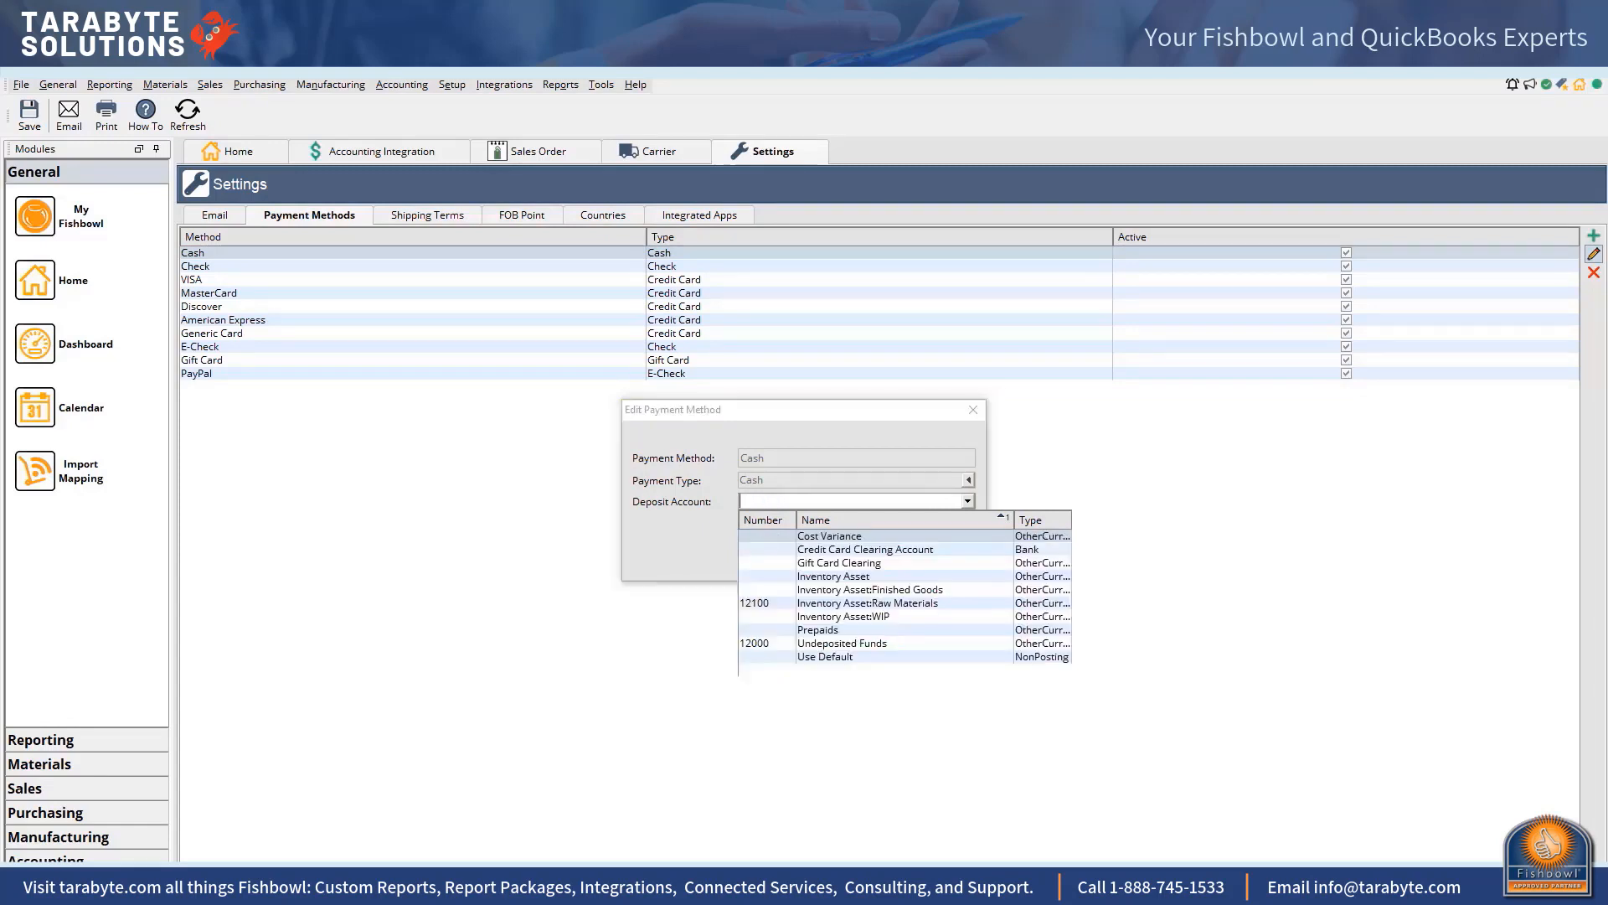
{"action": "key", "text": "Escape"}
{"action": "type", "text": "u"}
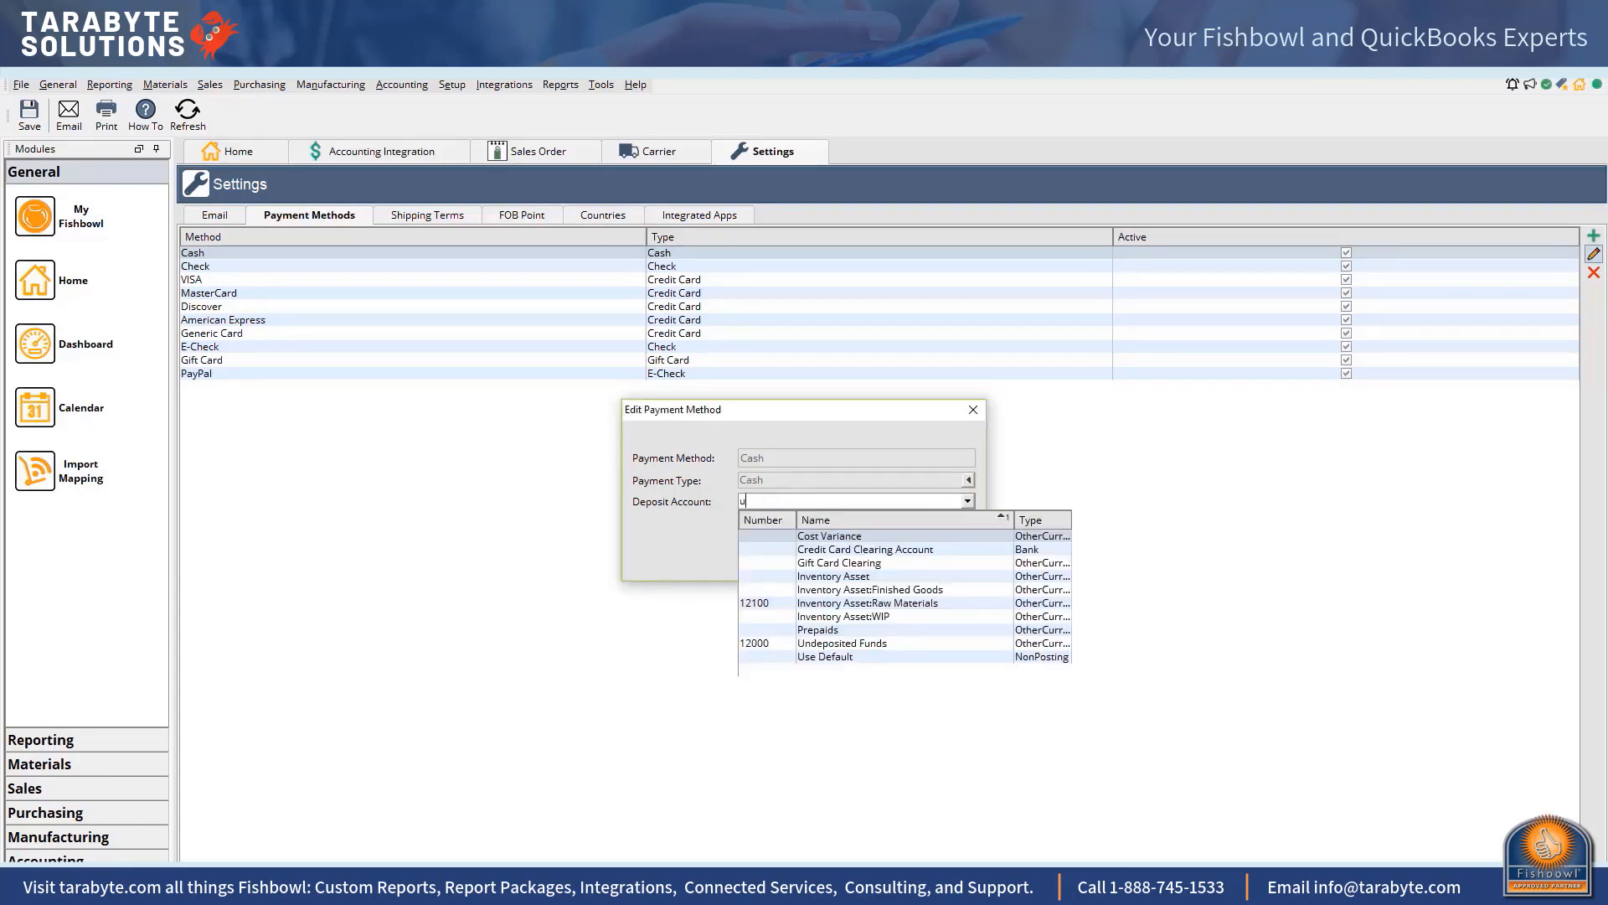
{"action": "type", "text": "n"}
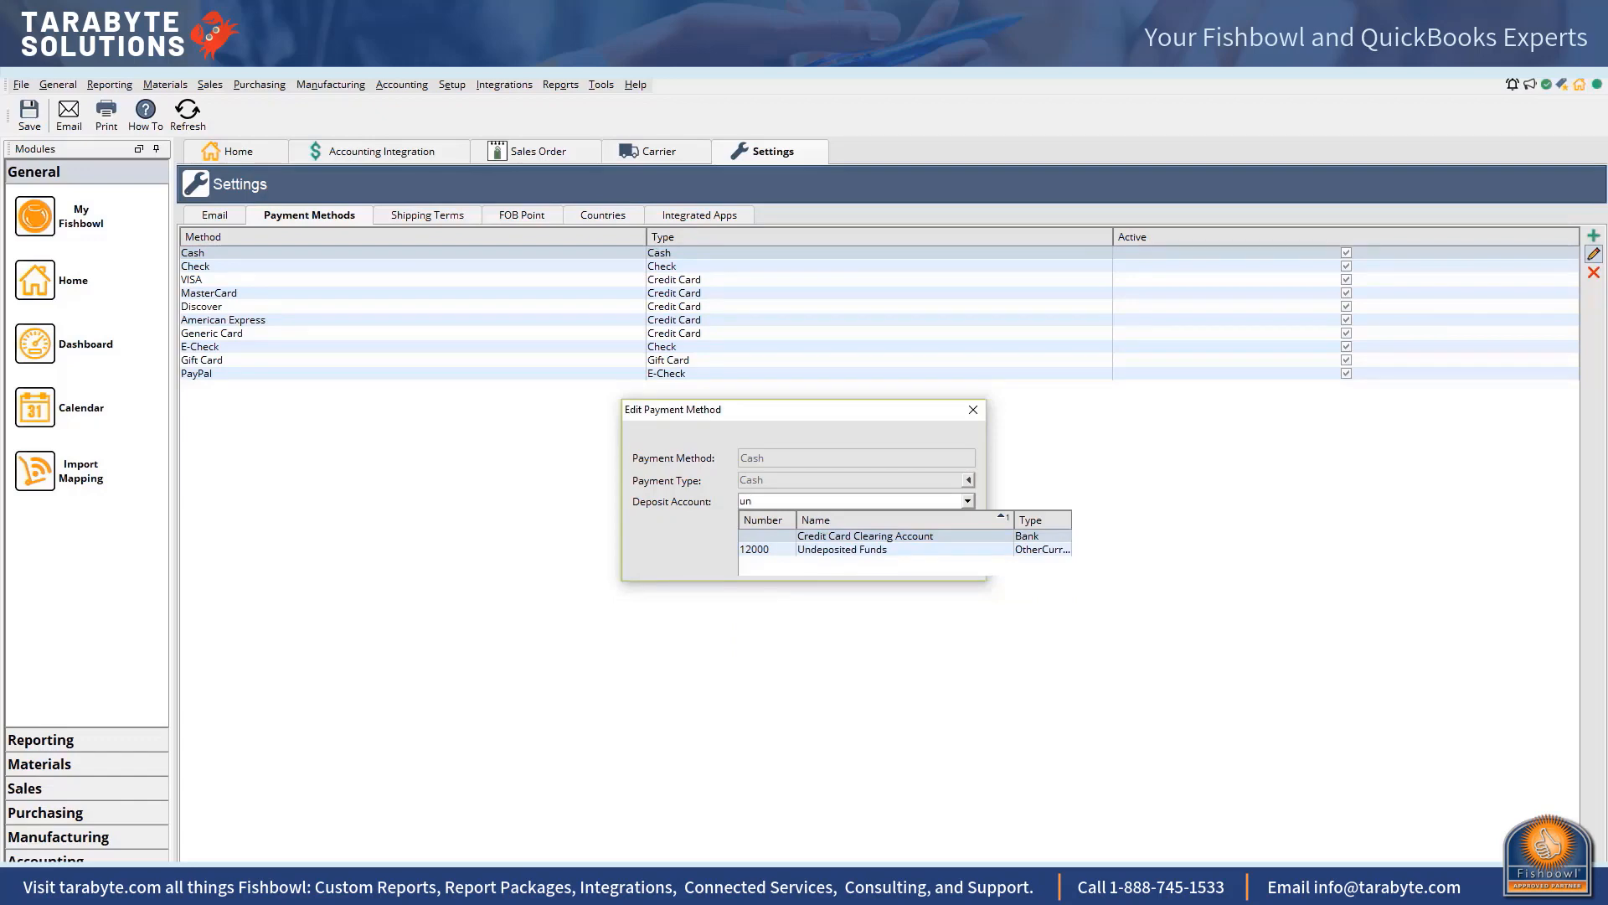
{"action": "left_click", "coordinate": [789, 549]}
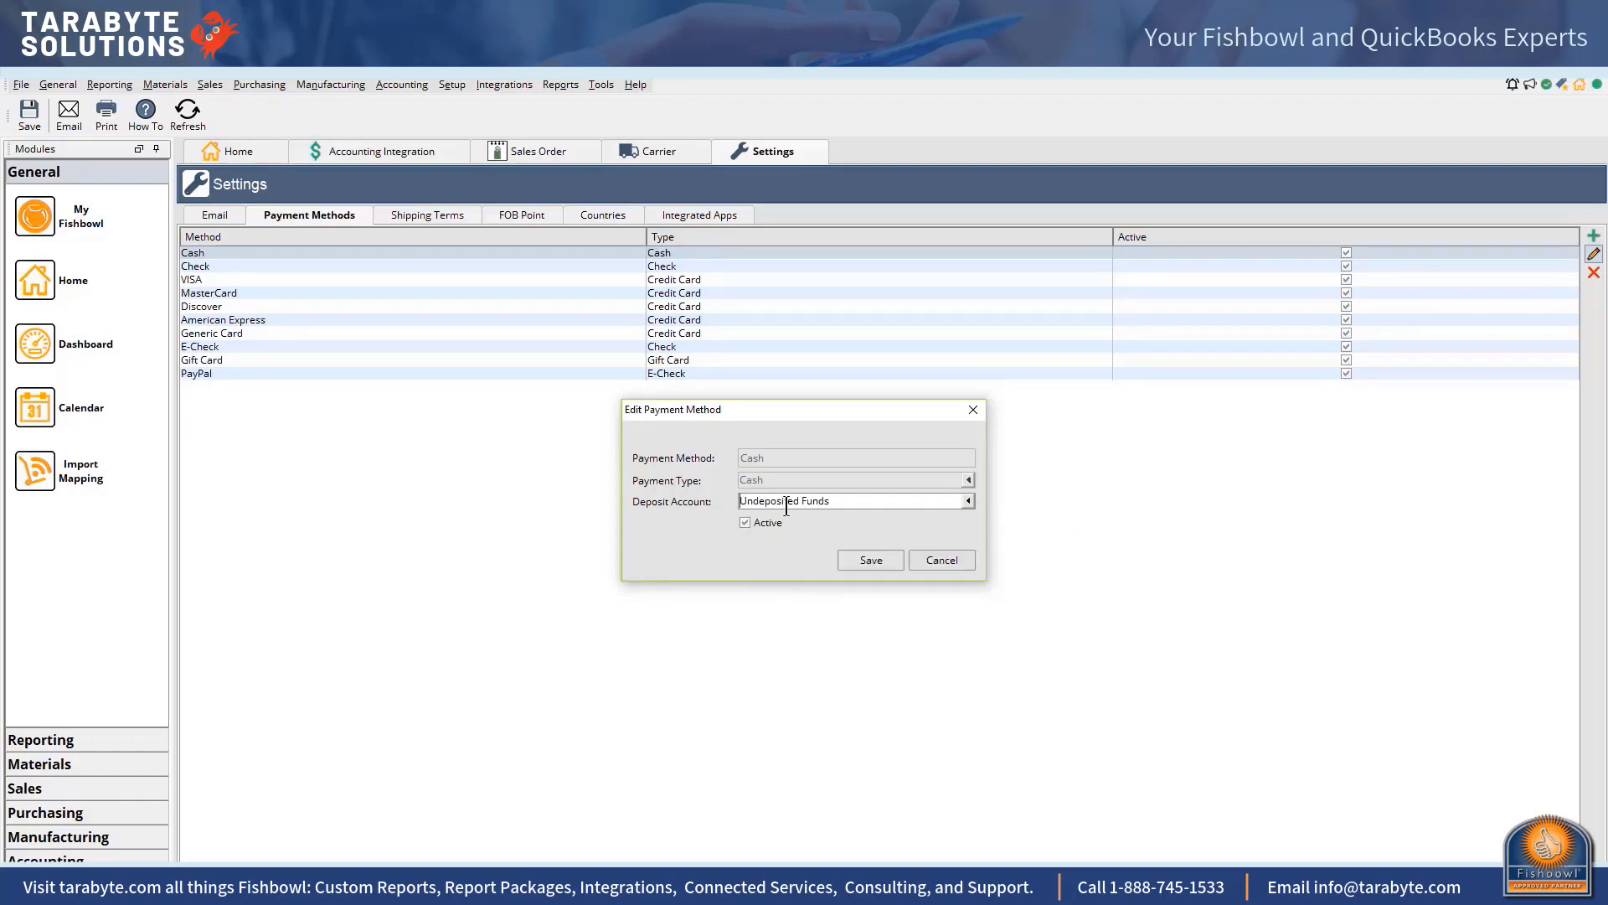
{"action": "left_click", "coordinate": [869, 560]}
Step: Edit the Check payment method to use Undeposited Funds as its deposit account and save it
{"action": "left_click", "coordinate": [758, 265]}
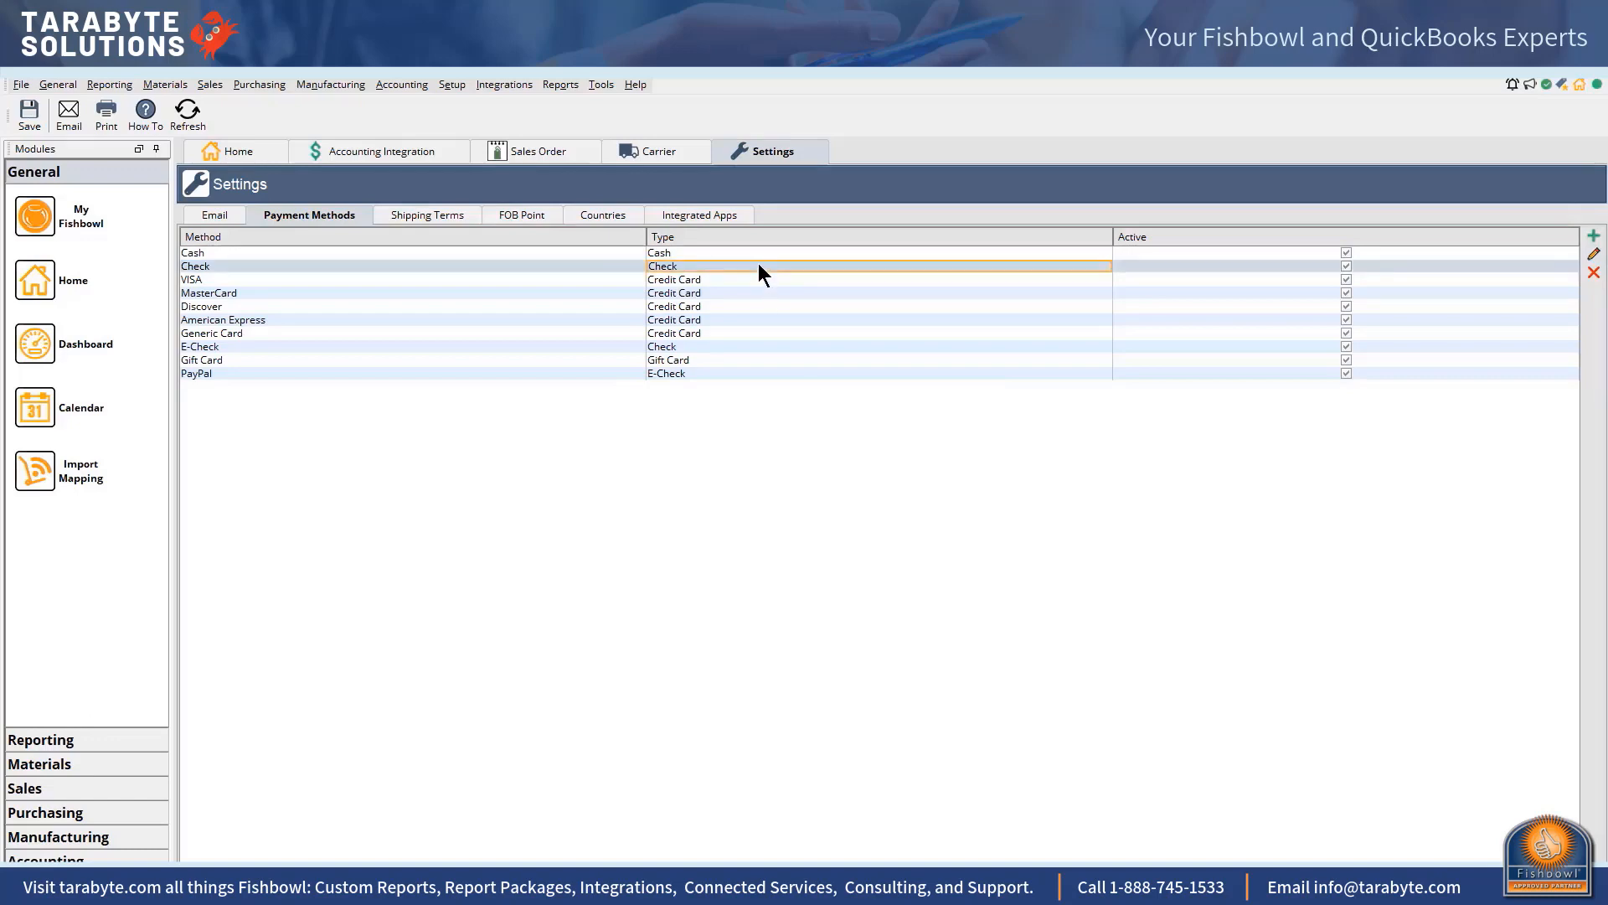
{"action": "left_click", "coordinate": [1593, 254]}
{"action": "left_click", "coordinate": [845, 500]}
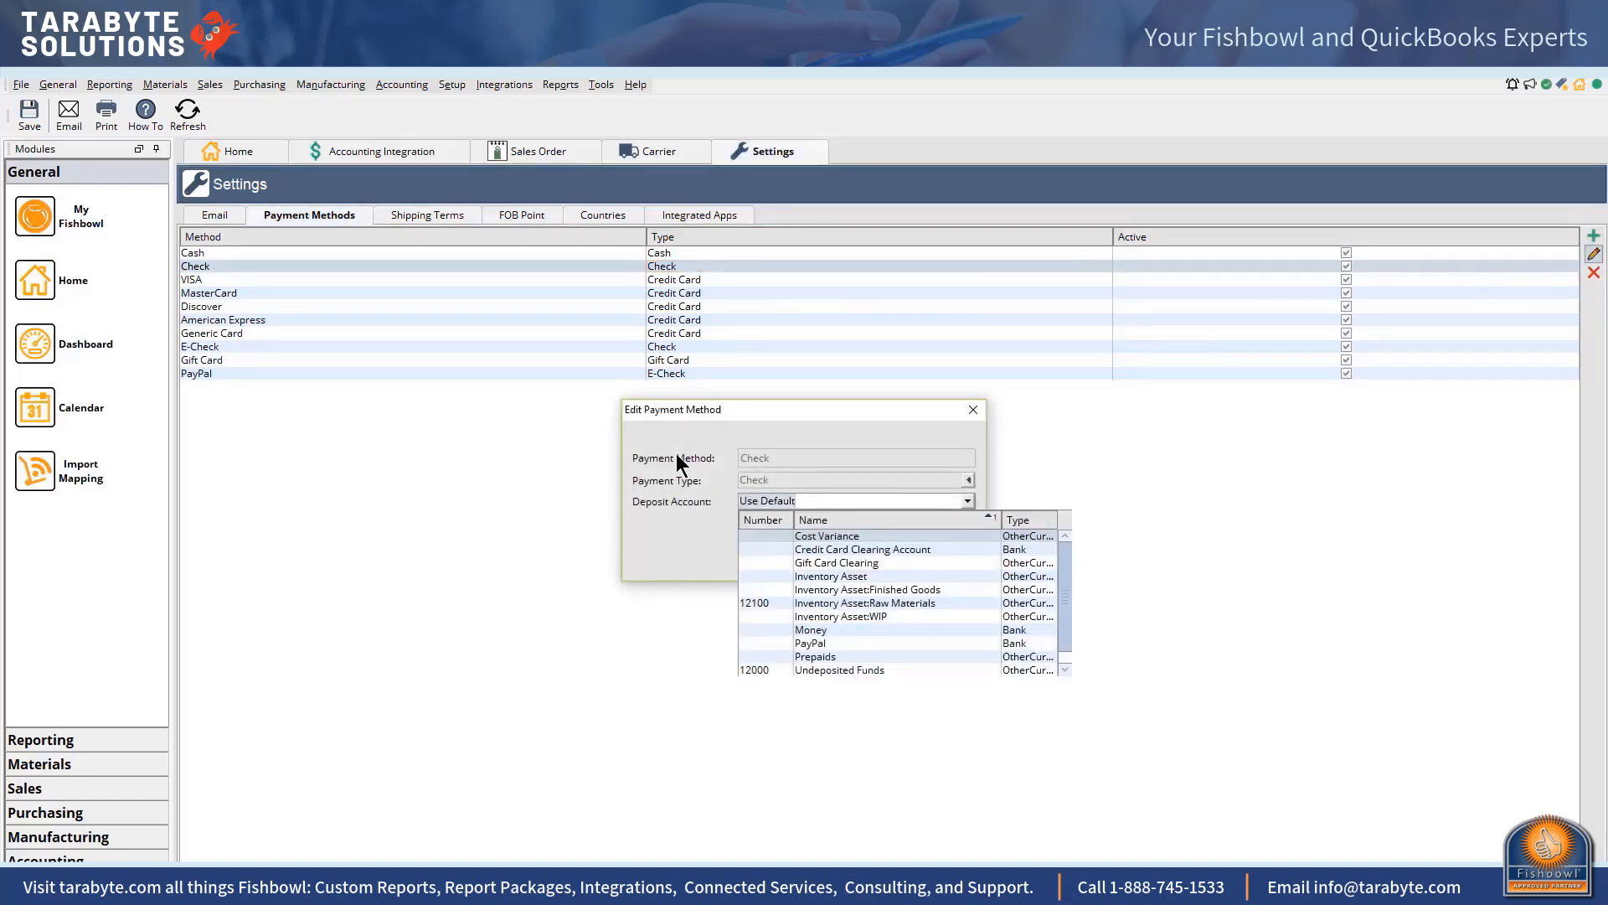
{"action": "type", "text": "und"}
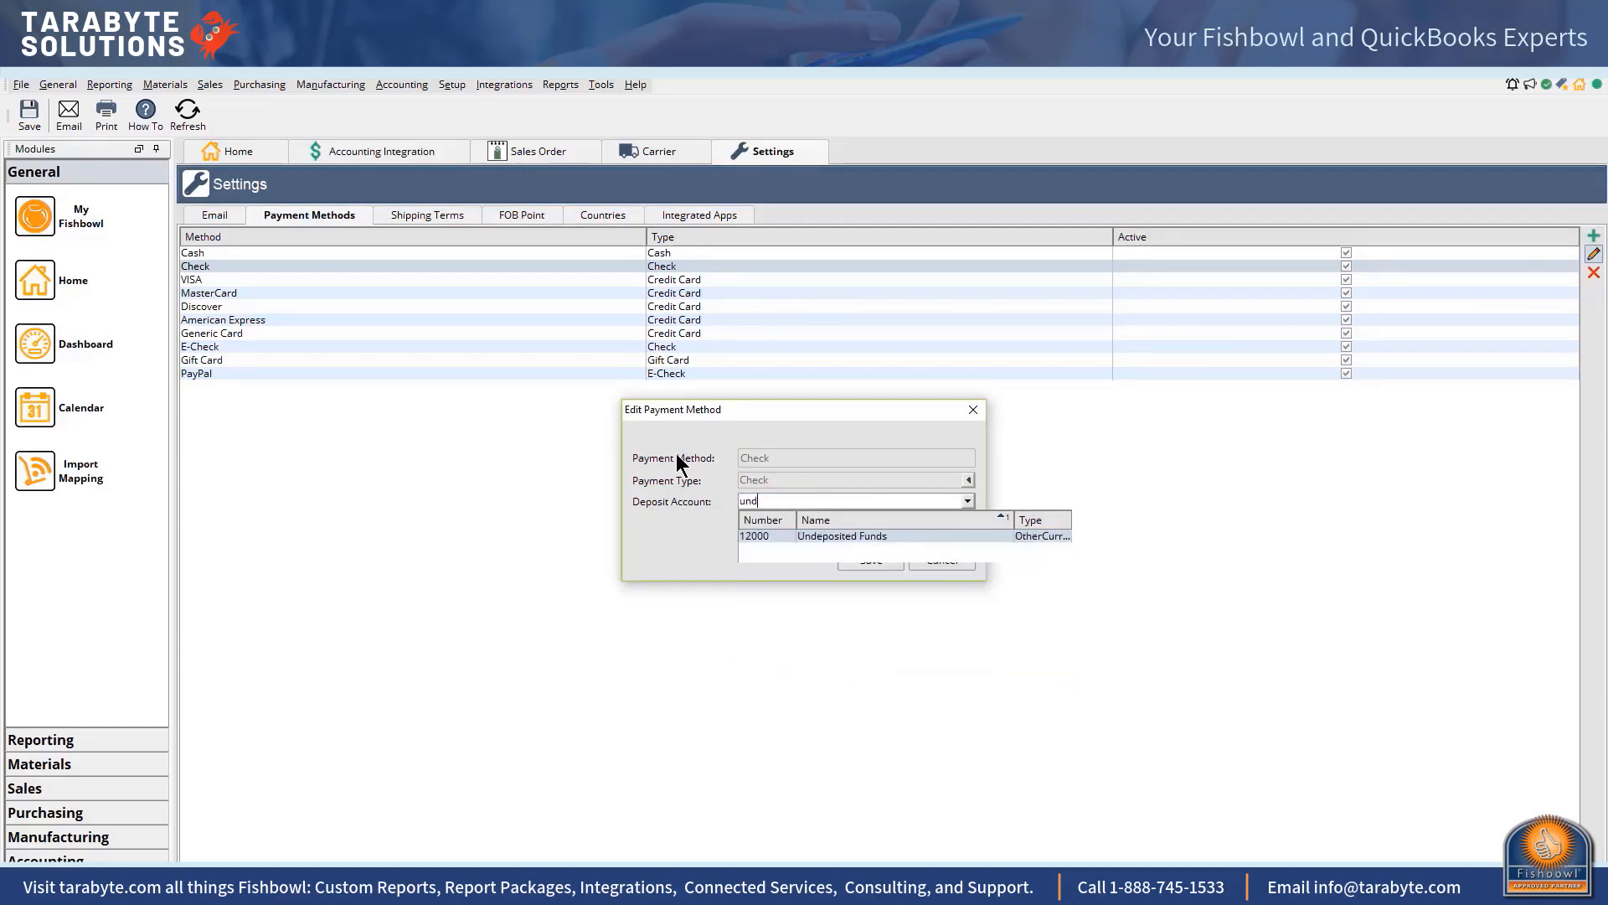
{"action": "left_click", "coordinate": [846, 536]}
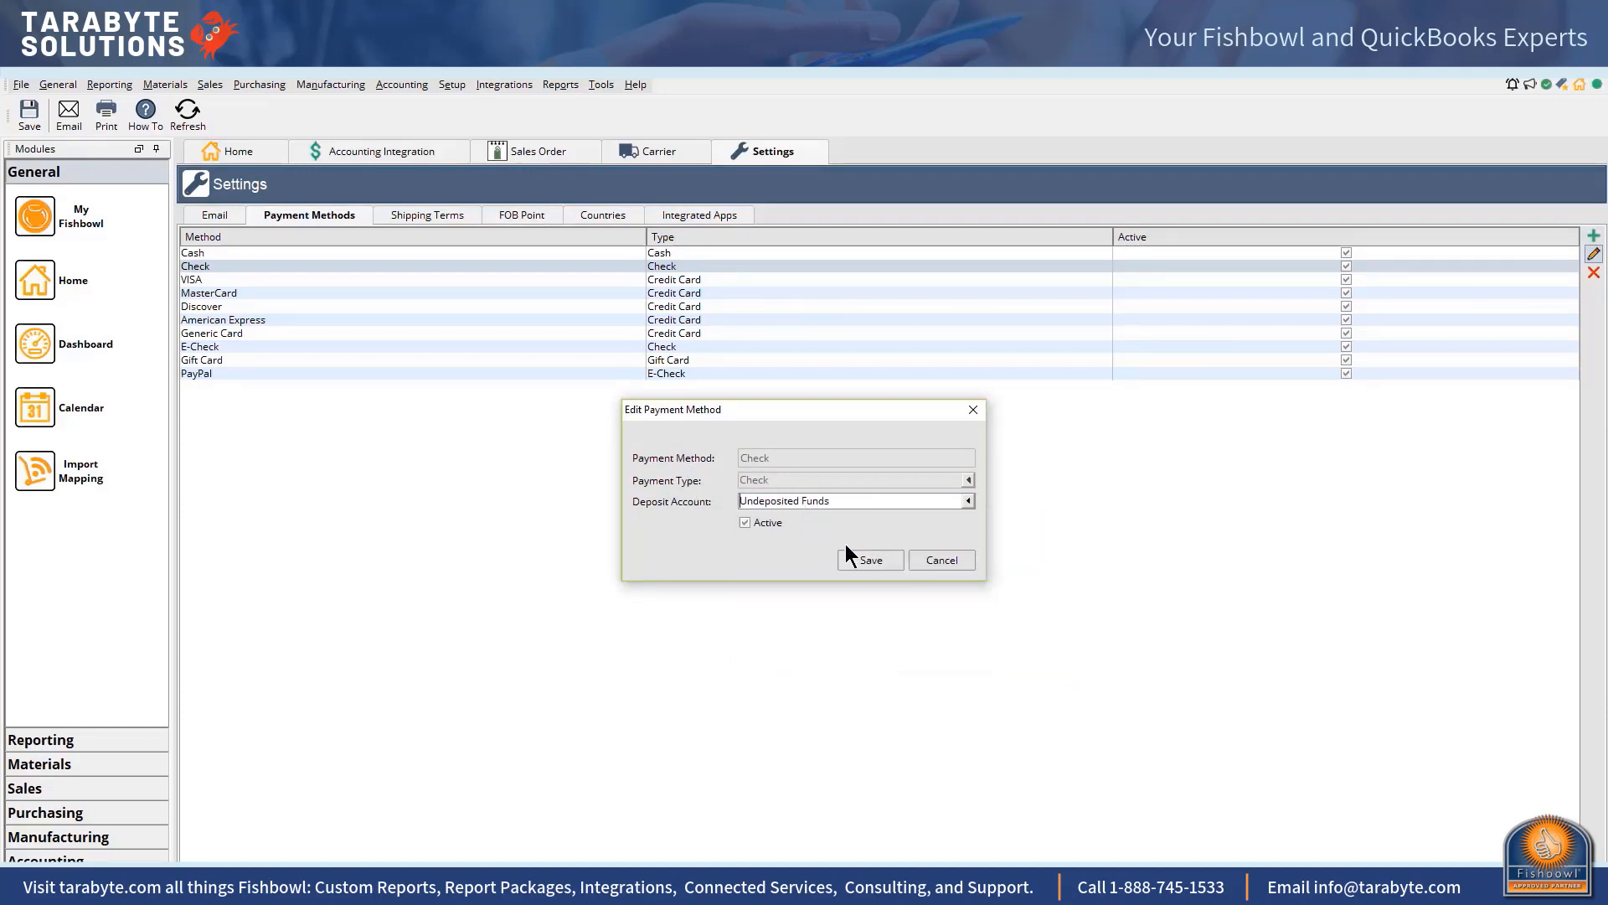
{"action": "left_click", "coordinate": [868, 560]}
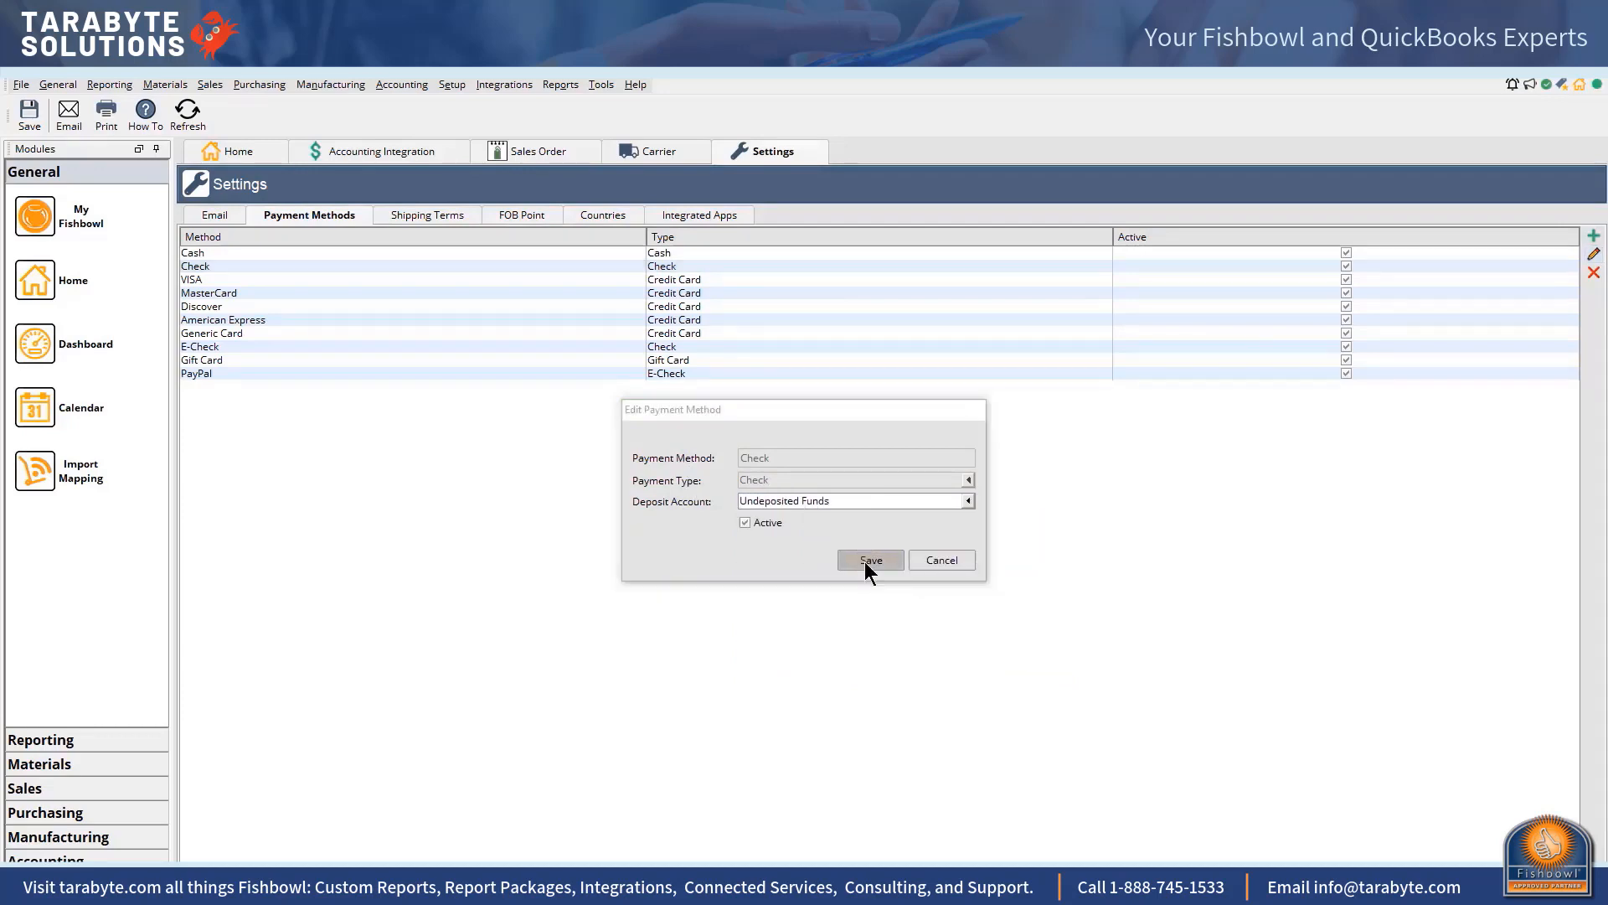
Step: Edit the VISA payment method to use Credit Card Clearing Account as its deposit account and save it
{"action": "left_click", "coordinate": [779, 281]}
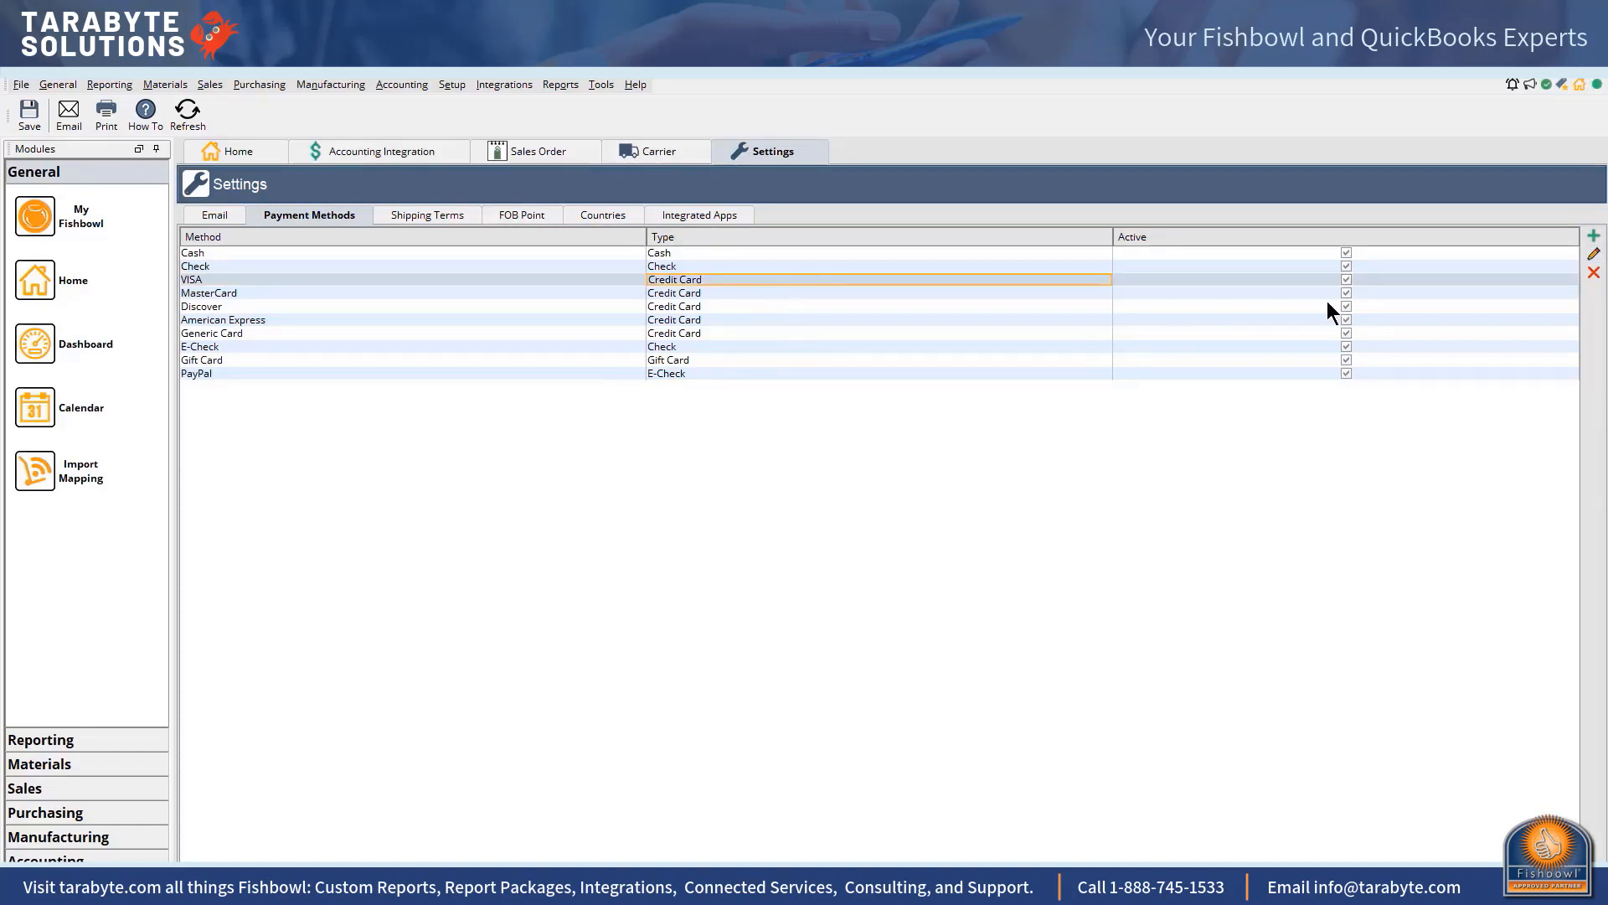
{"action": "left_click", "coordinate": [1593, 253]}
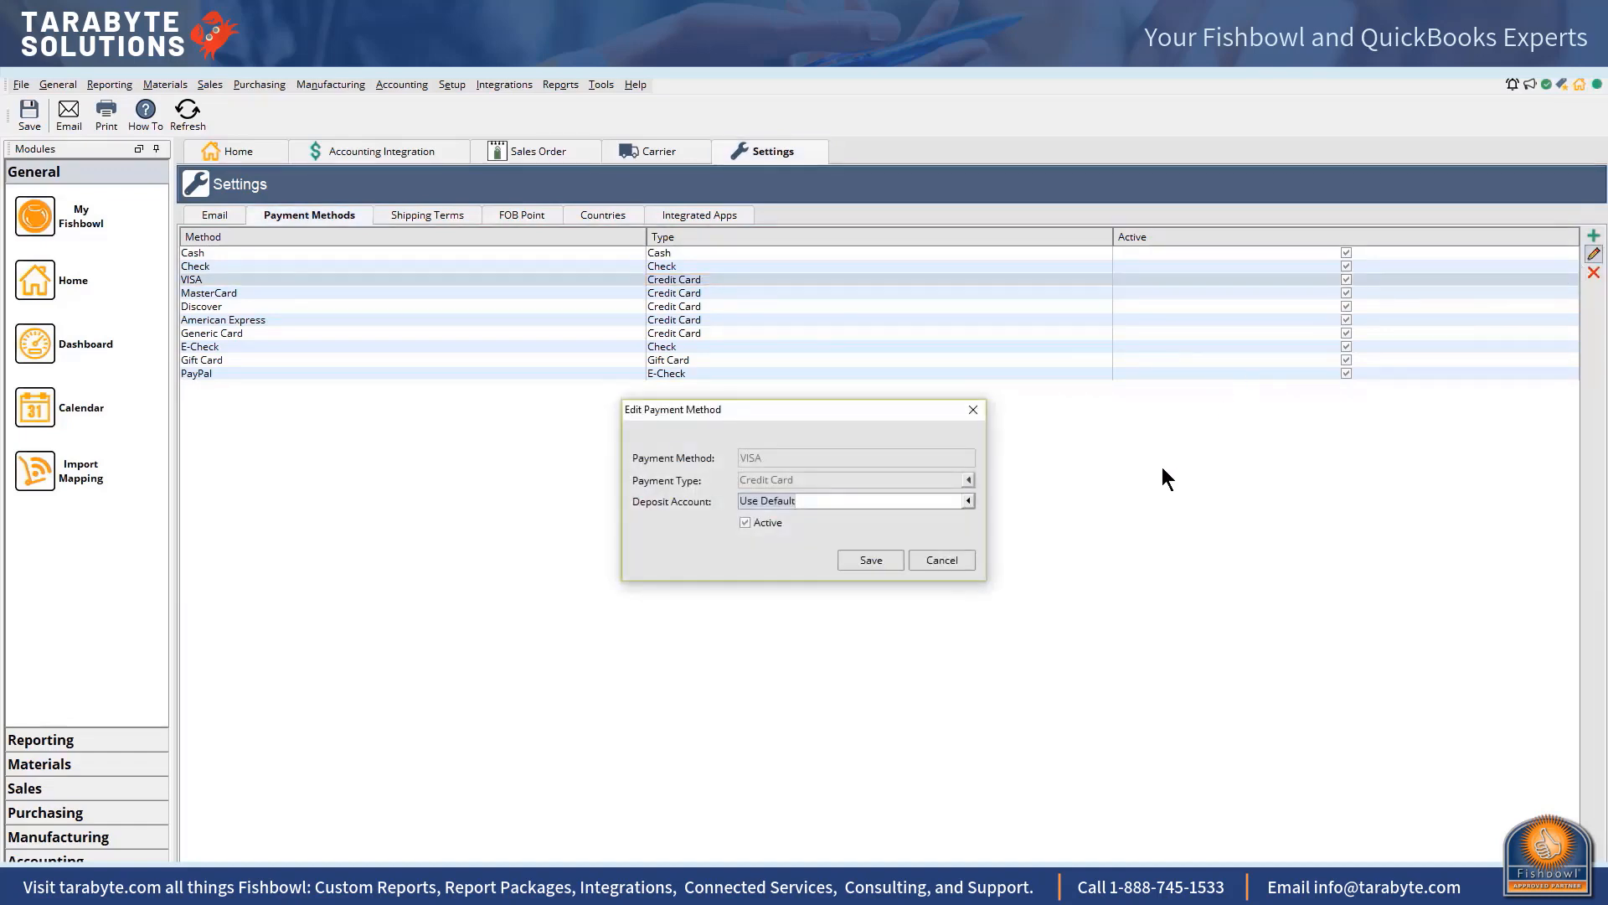
{"action": "left_click", "coordinate": [890, 503]}
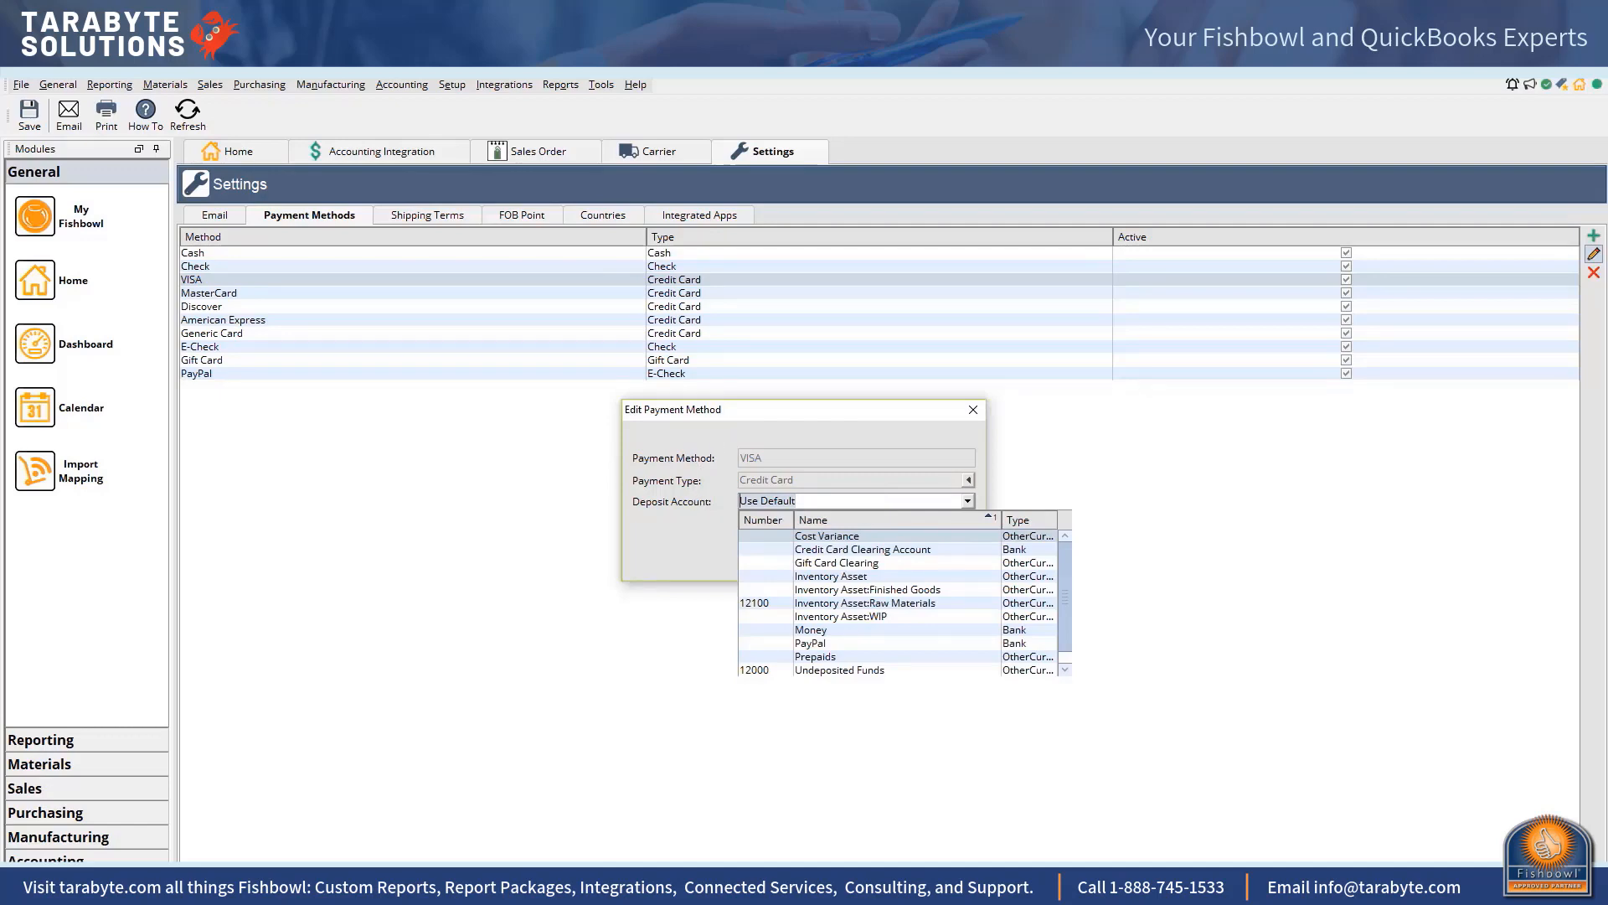
{"action": "type", "text": "cred"}
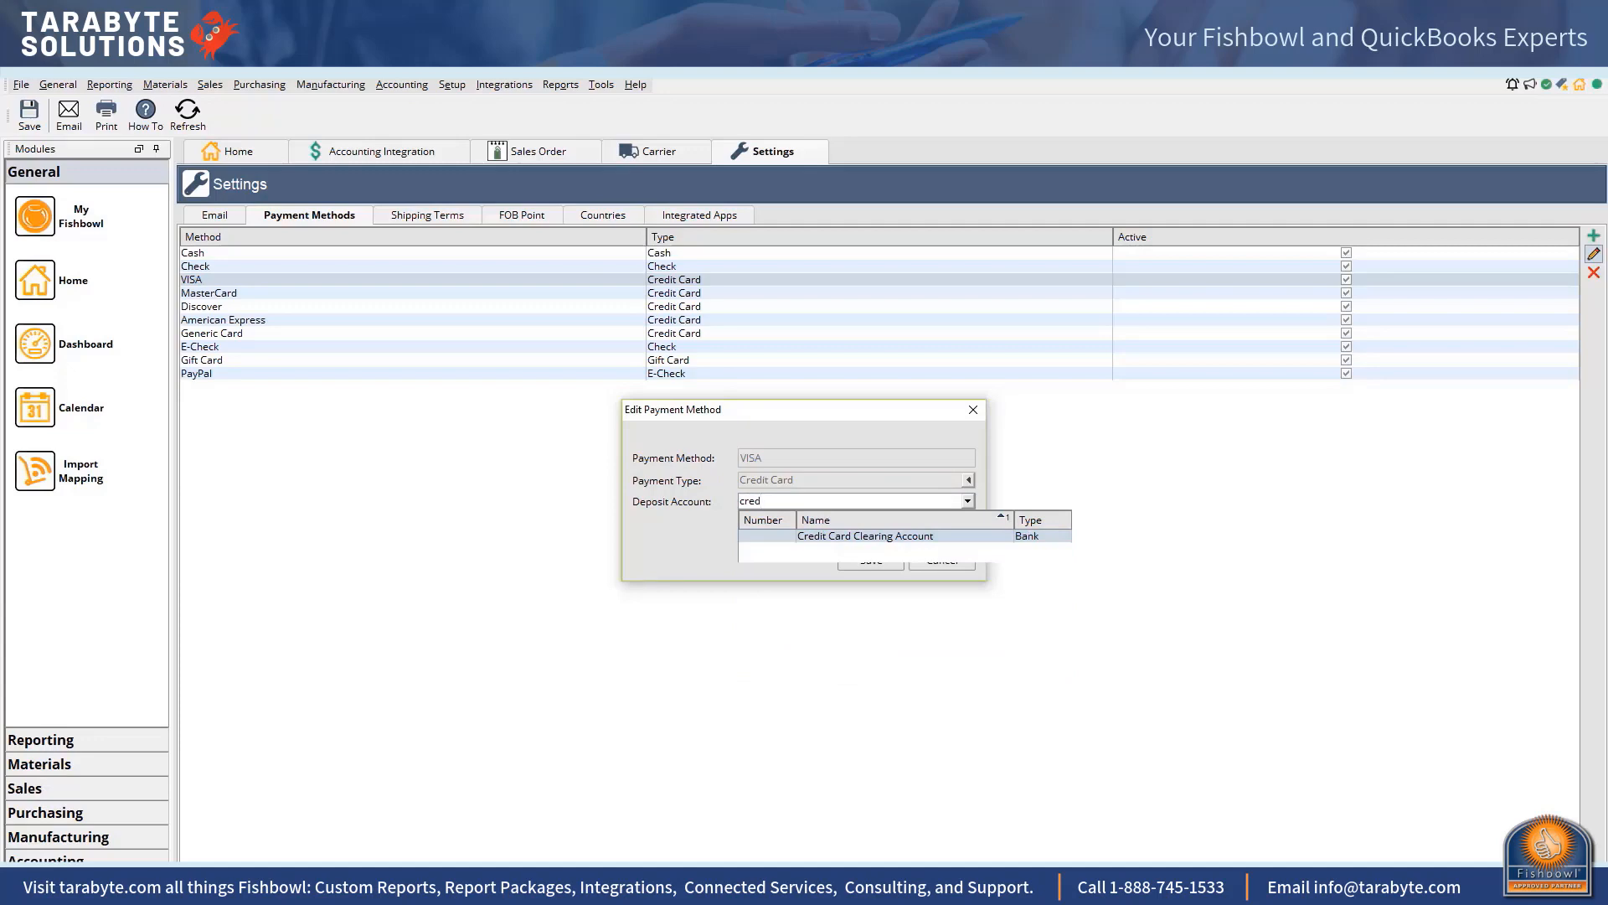
{"action": "left_click", "coordinate": [882, 536]}
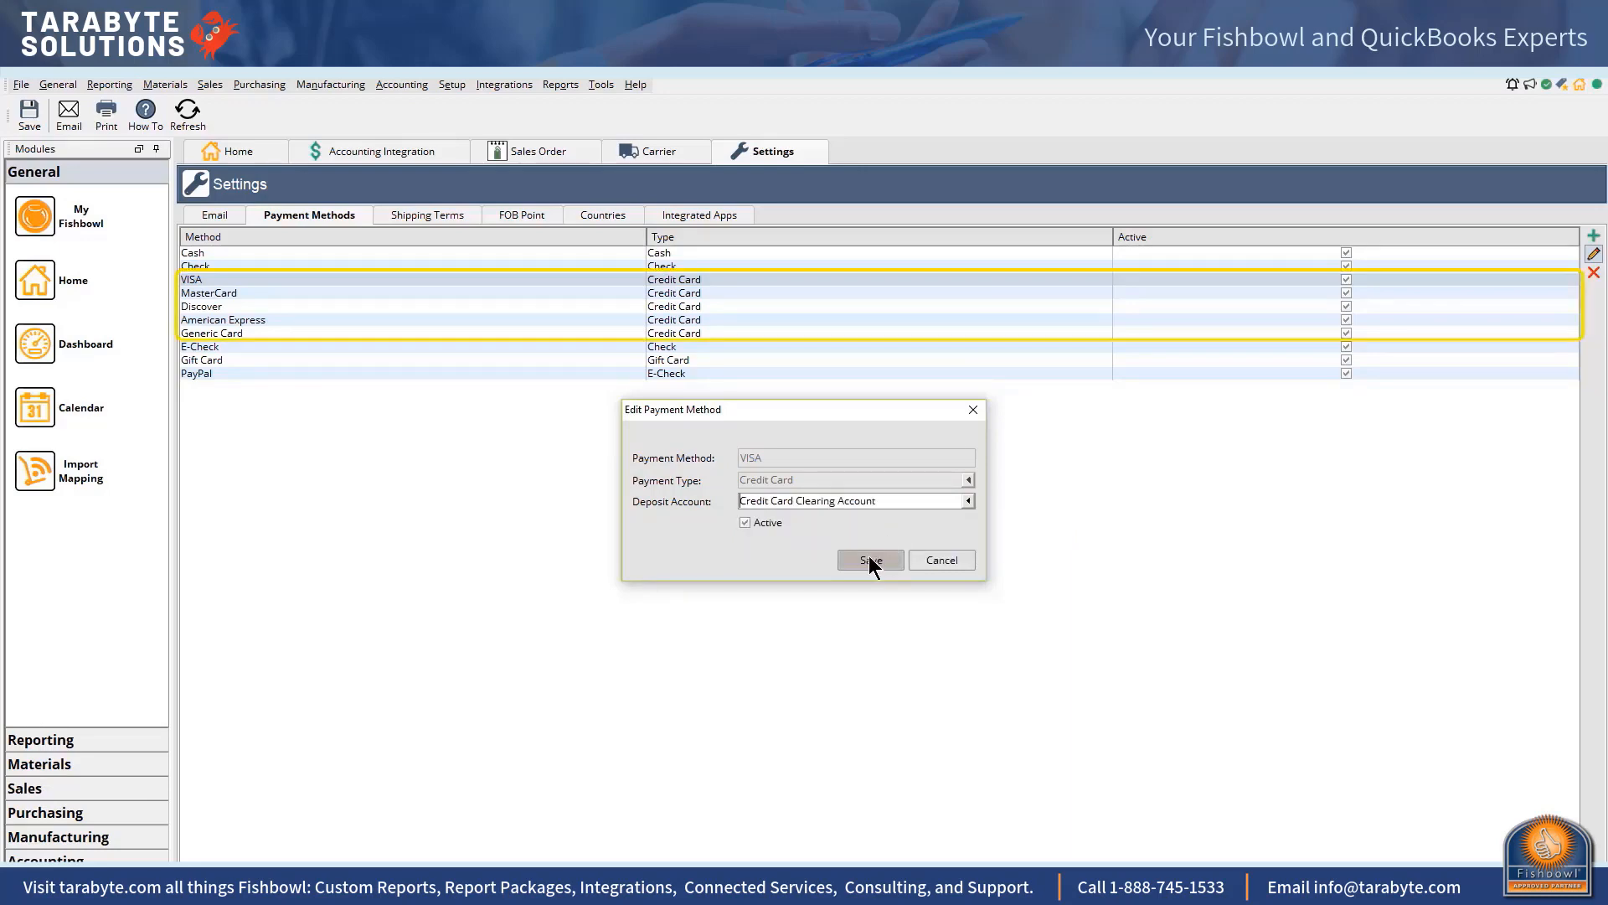
{"action": "left_click", "coordinate": [869, 559]}
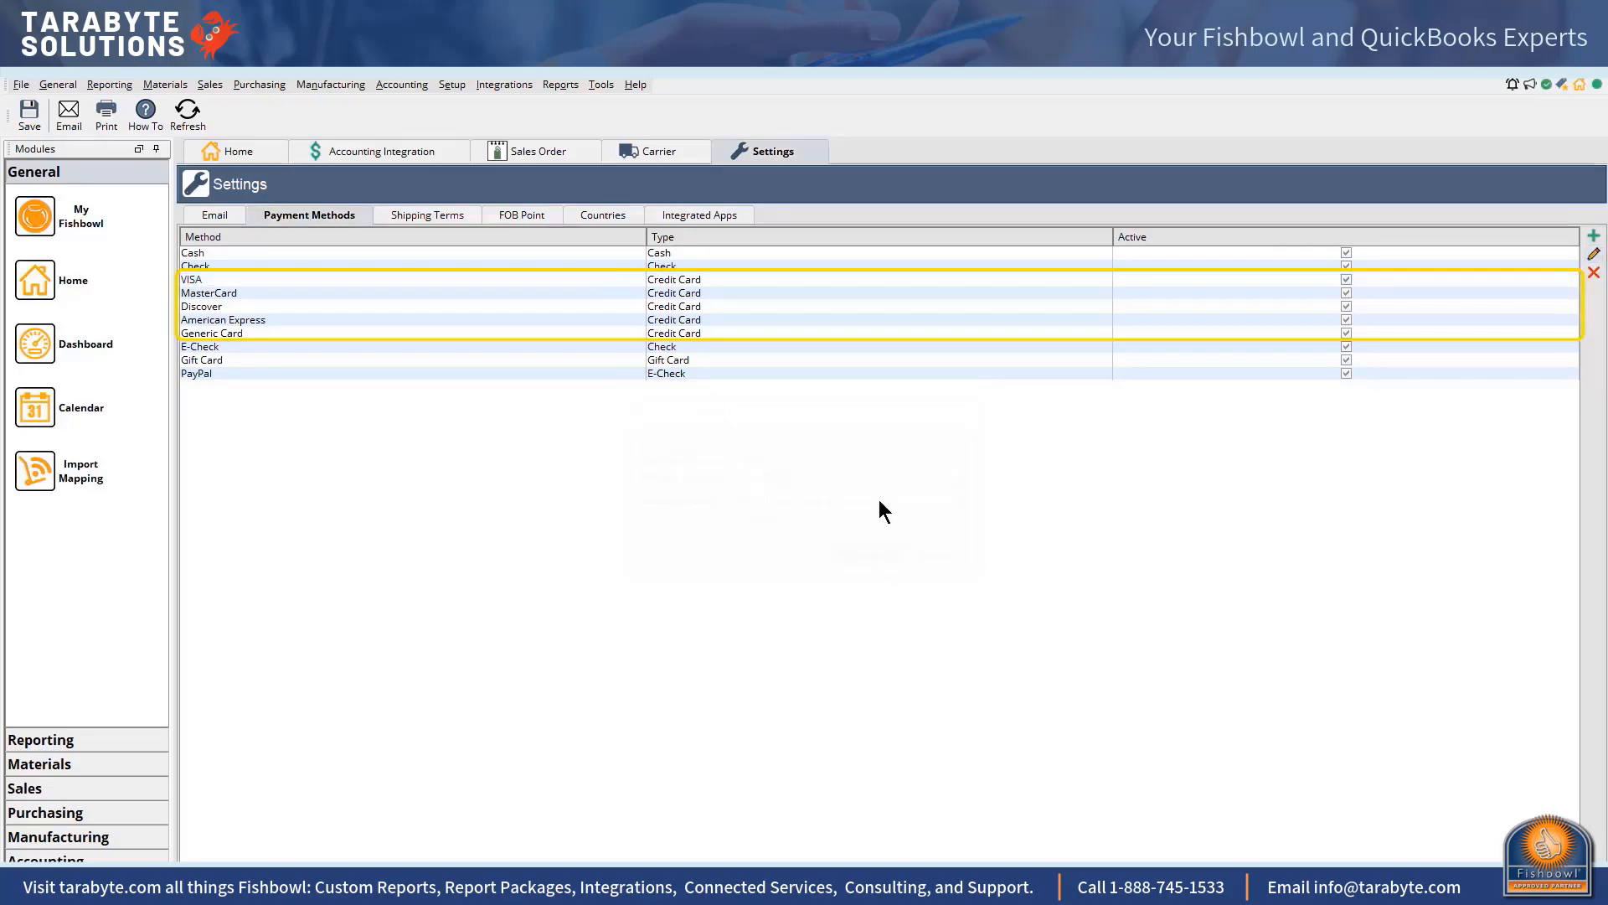
Step: Assign Credit Card Clearing Account as the deposit account for MasterCard, Discover, American Express and Generic Card, saving each one
{"action": "left_click", "coordinate": [826, 295]}
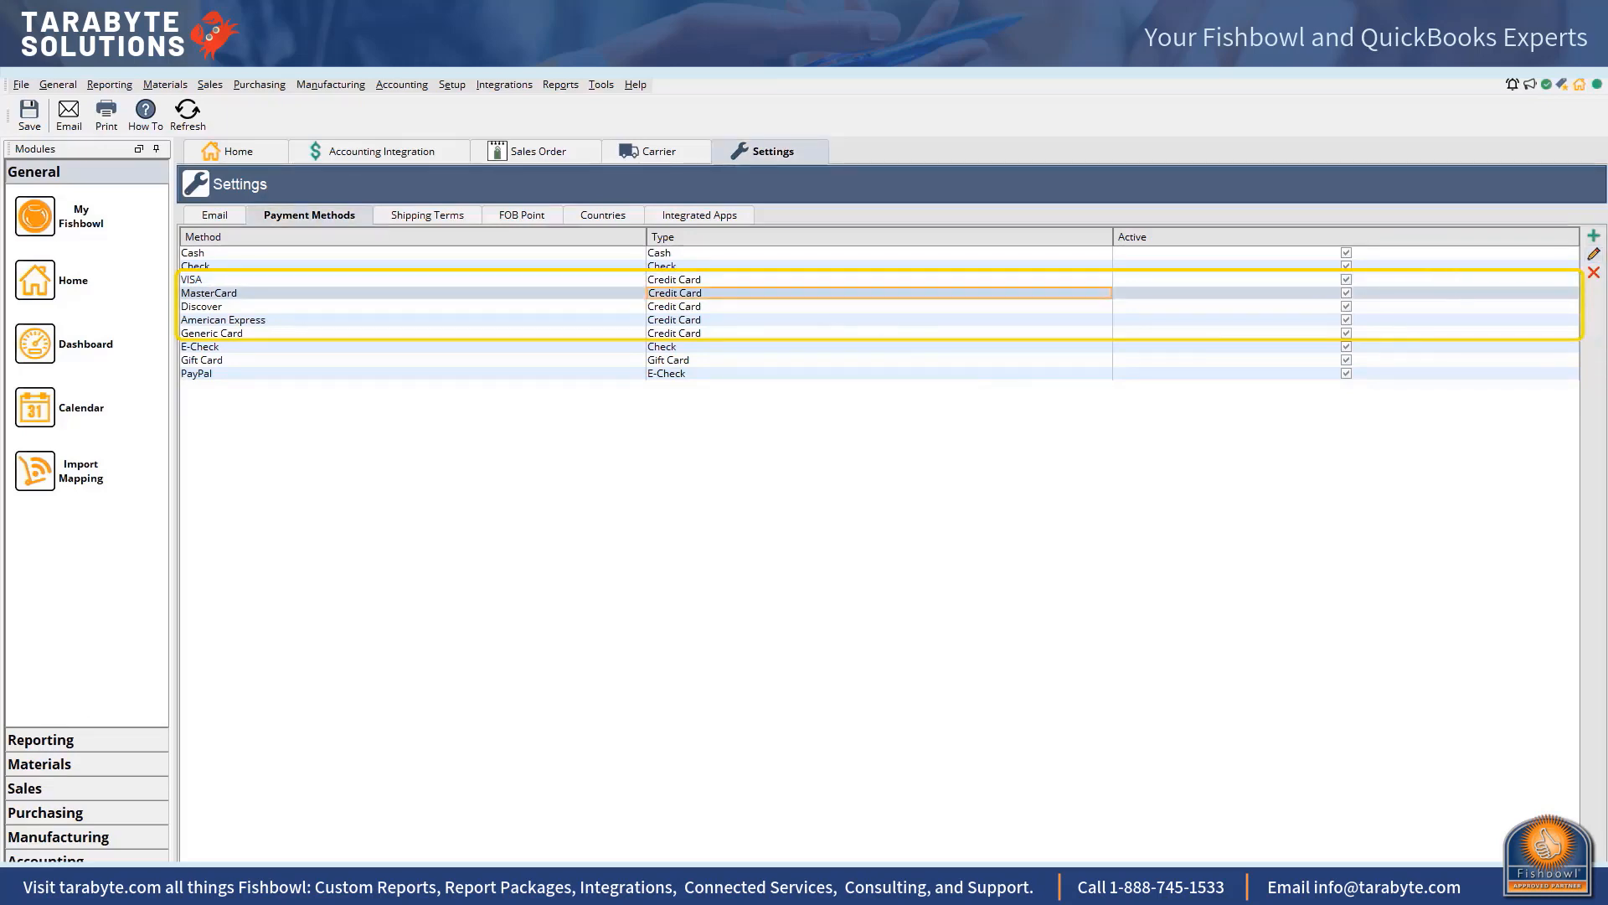
{"action": "left_click", "coordinate": [1594, 256]}
{"action": "left_click", "coordinate": [964, 499]}
{"action": "left_click", "coordinate": [716, 321]}
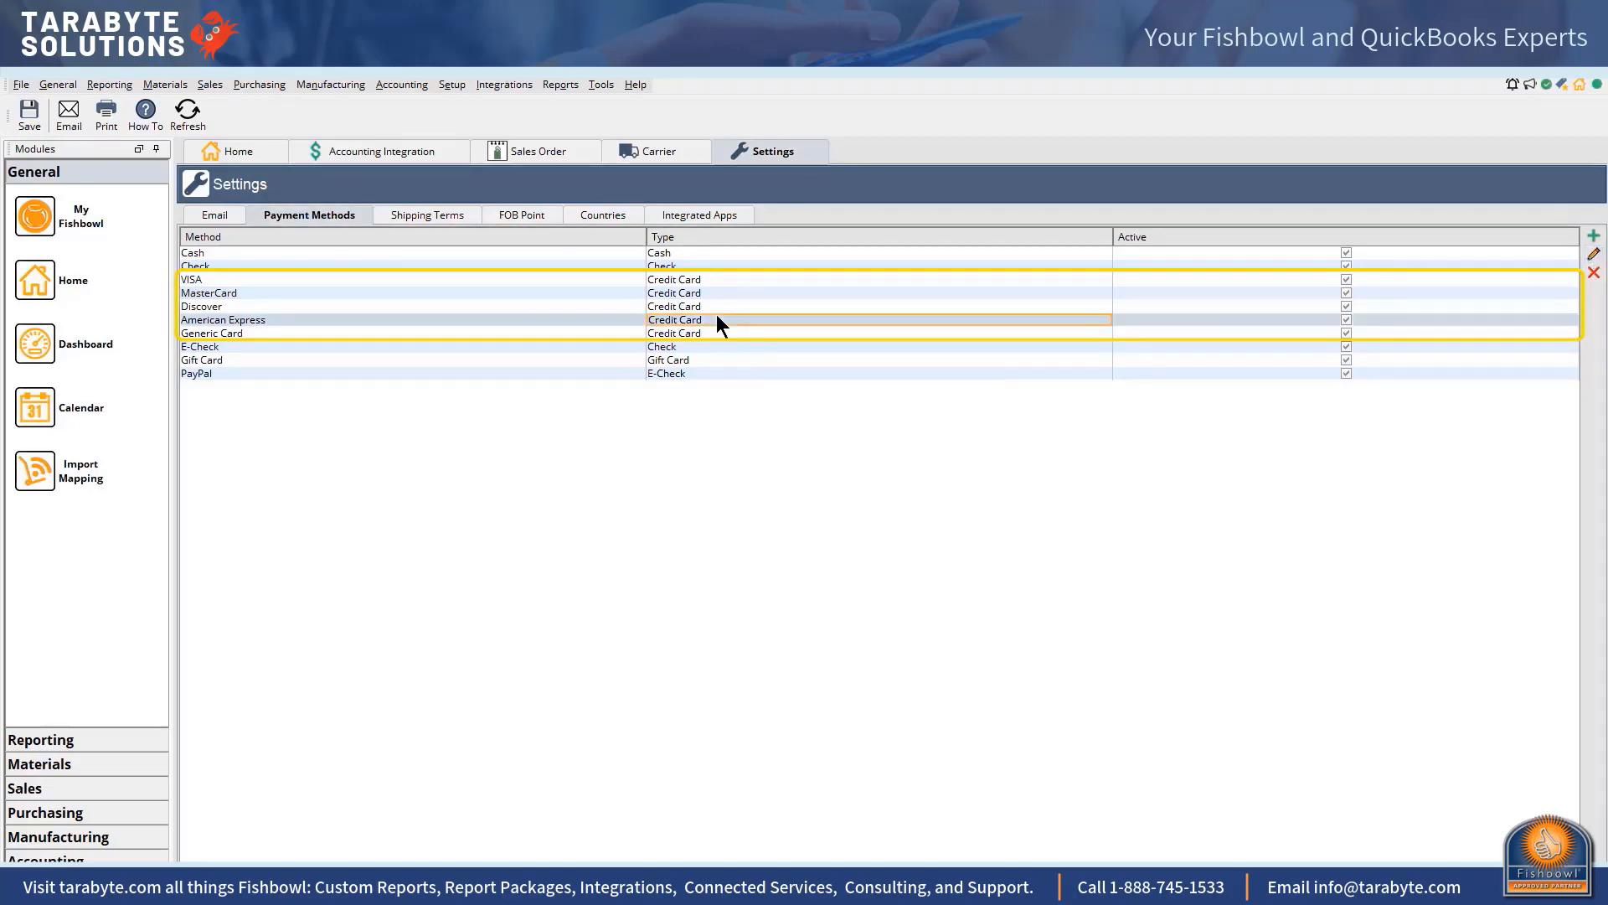
{"action": "left_click", "coordinate": [711, 304]}
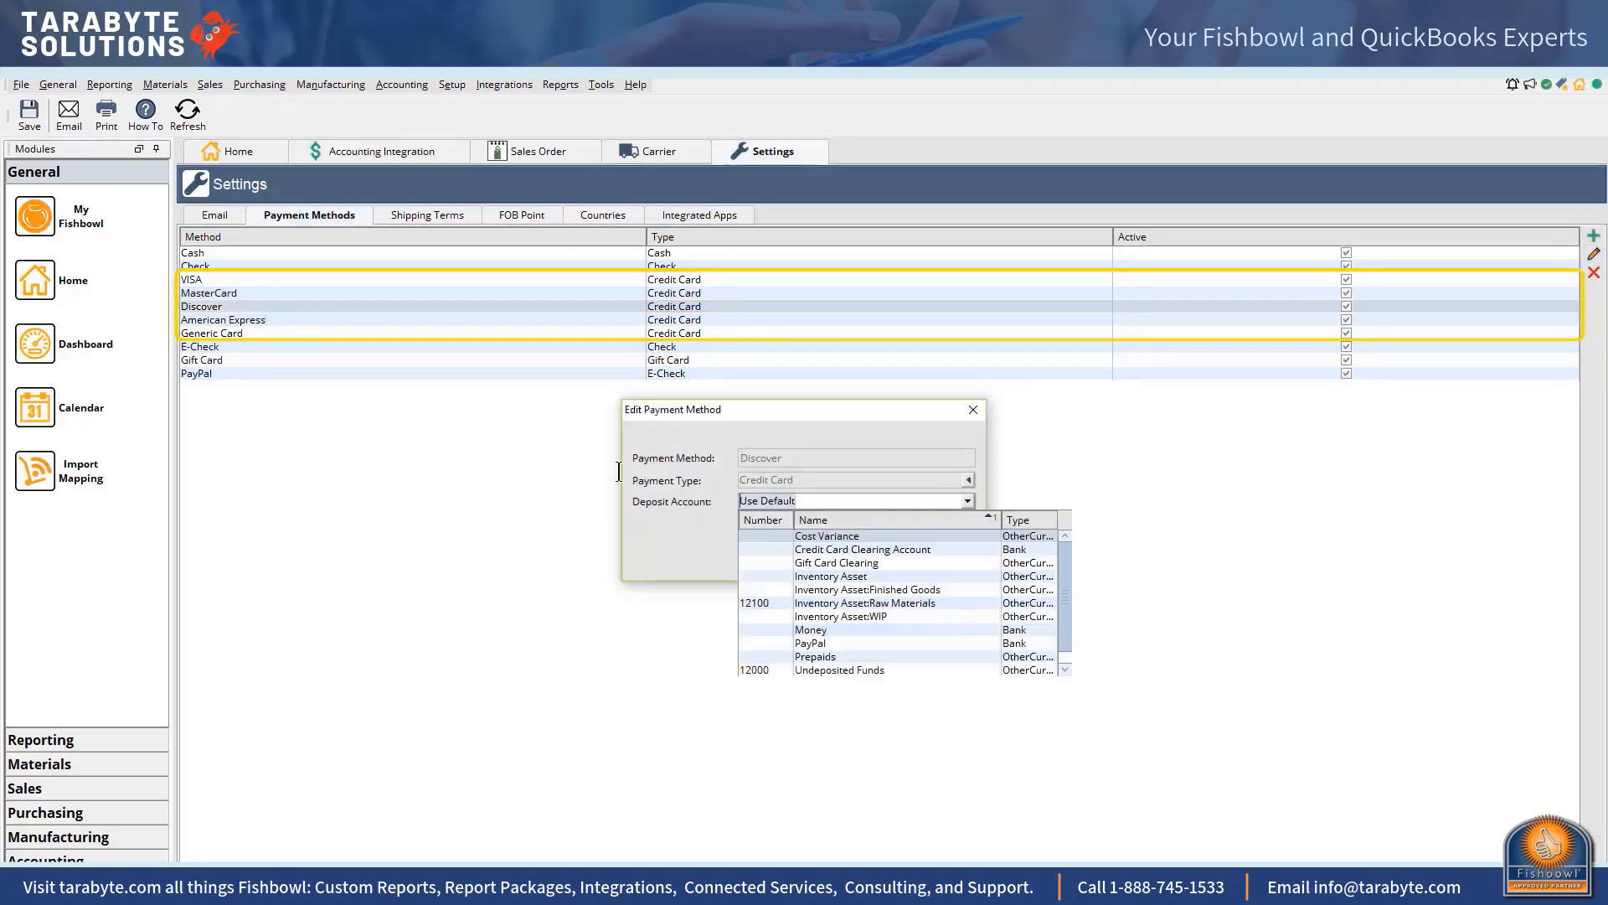
{"action": "left_click", "coordinate": [701, 332]}
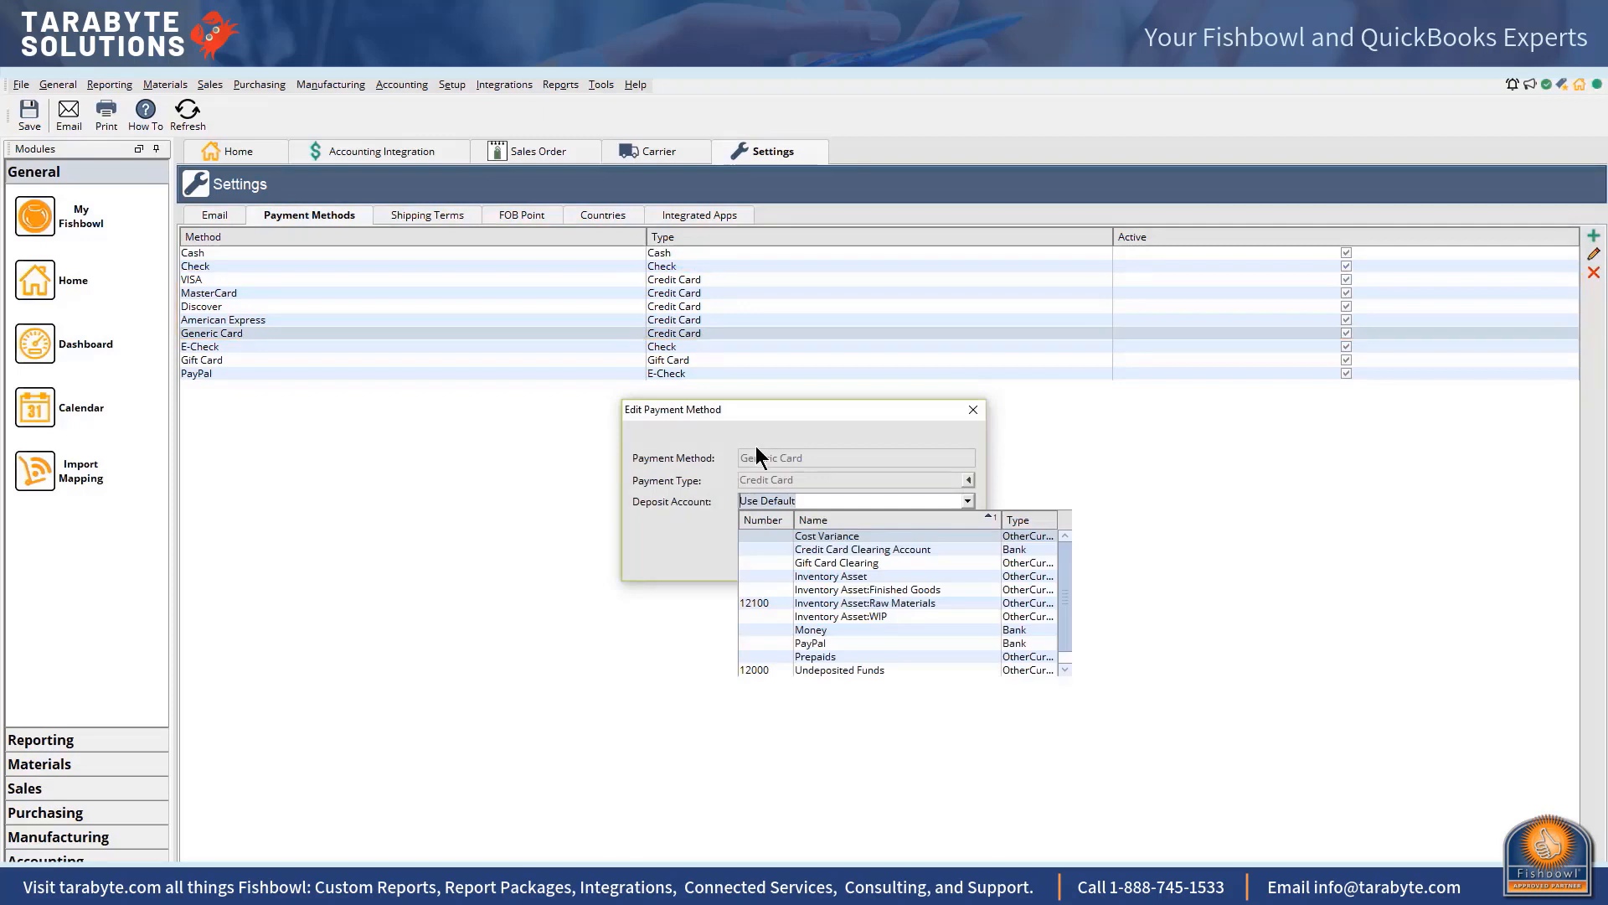
{"action": "type", "text": "cred"}
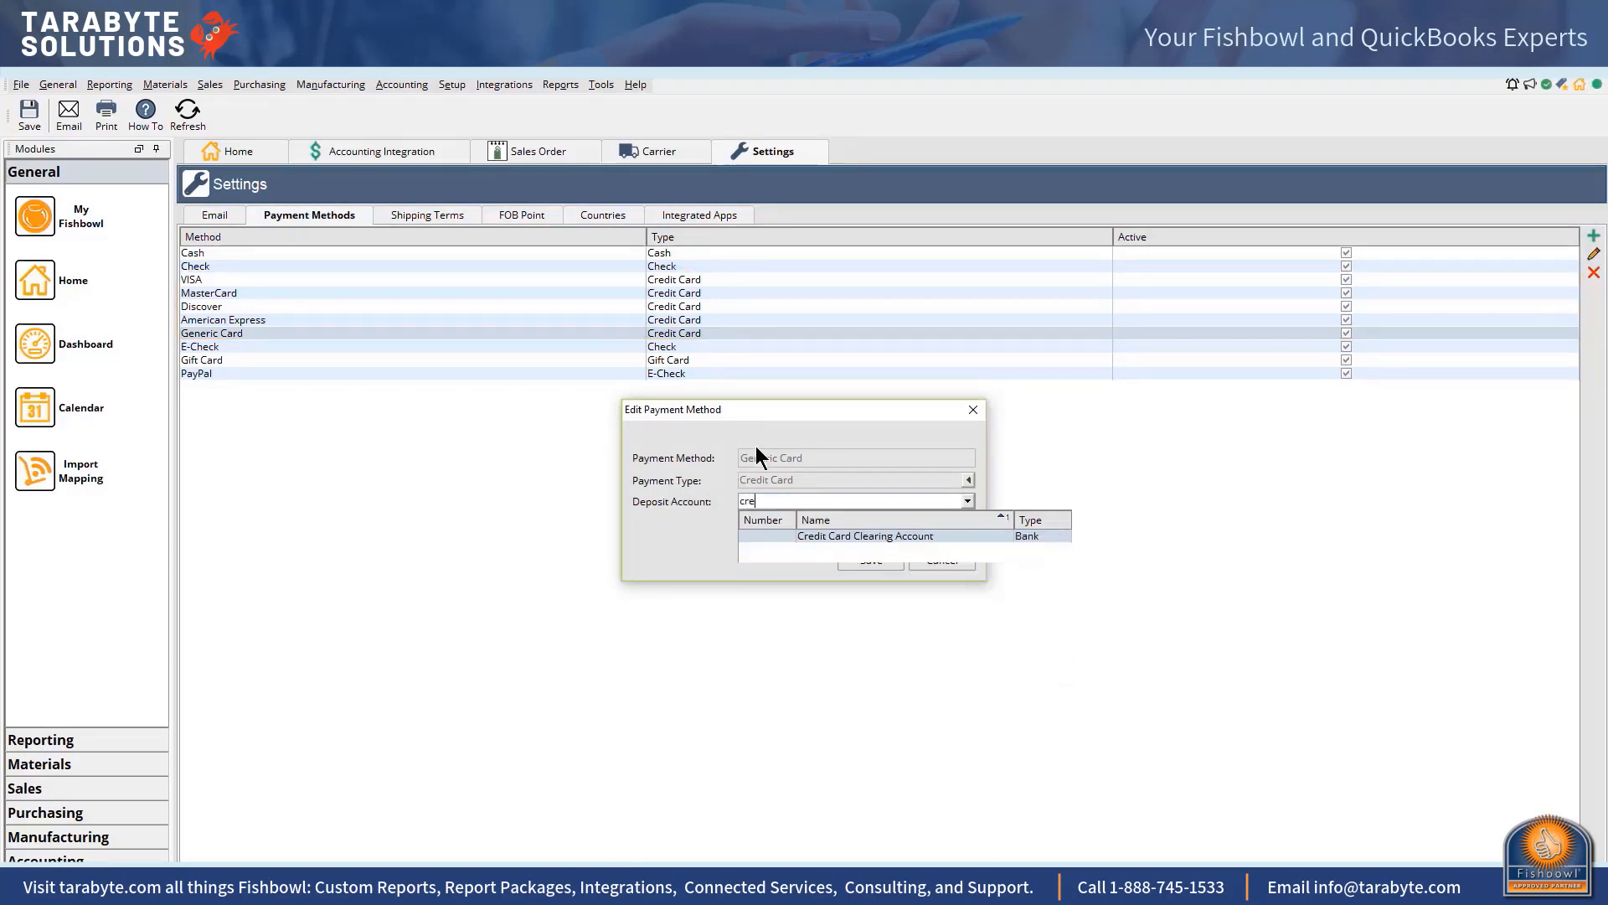
{"action": "left_click", "coordinate": [852, 536]}
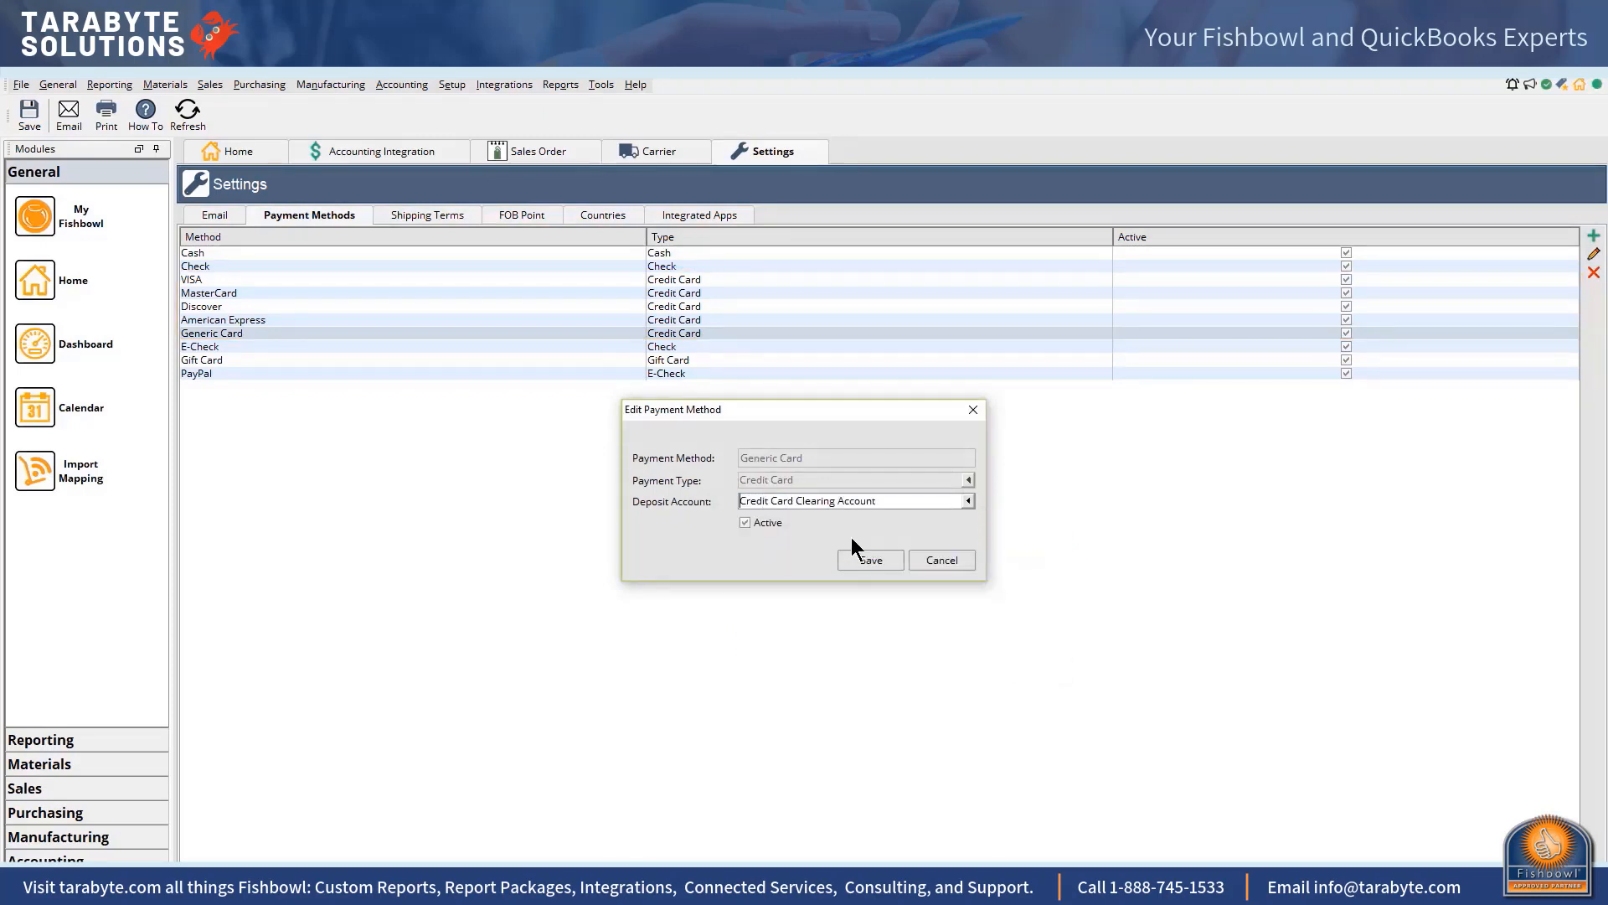
{"action": "left_click", "coordinate": [853, 551]}
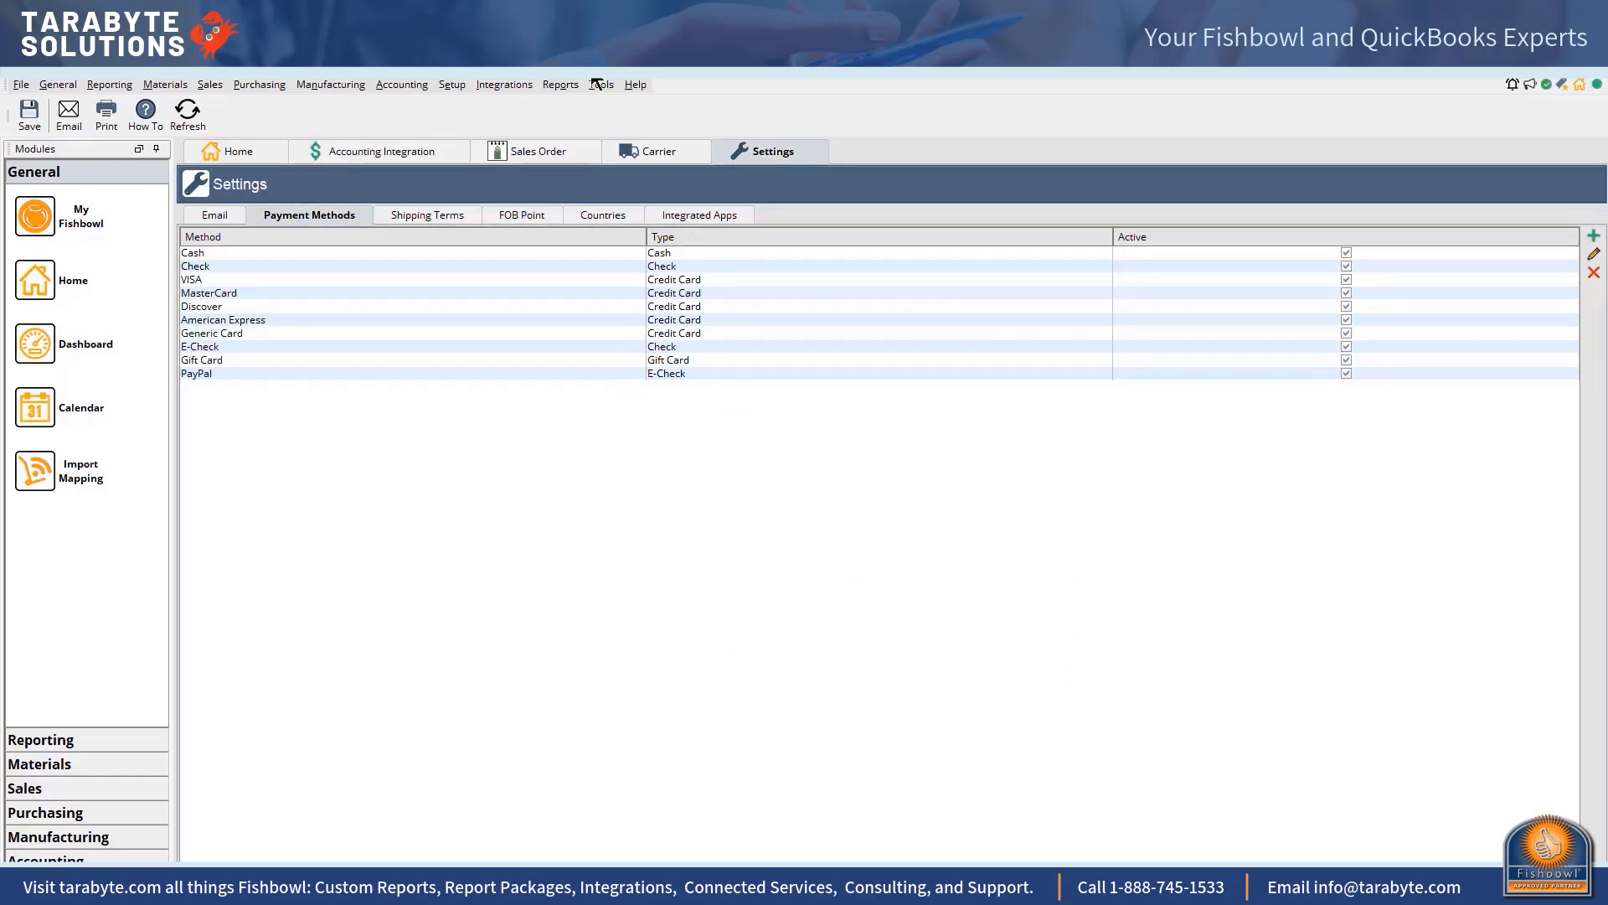
Step: Edit the E-Check payment method to use the Money bank account as its deposit account and save it
{"action": "left_click", "coordinate": [689, 345]}
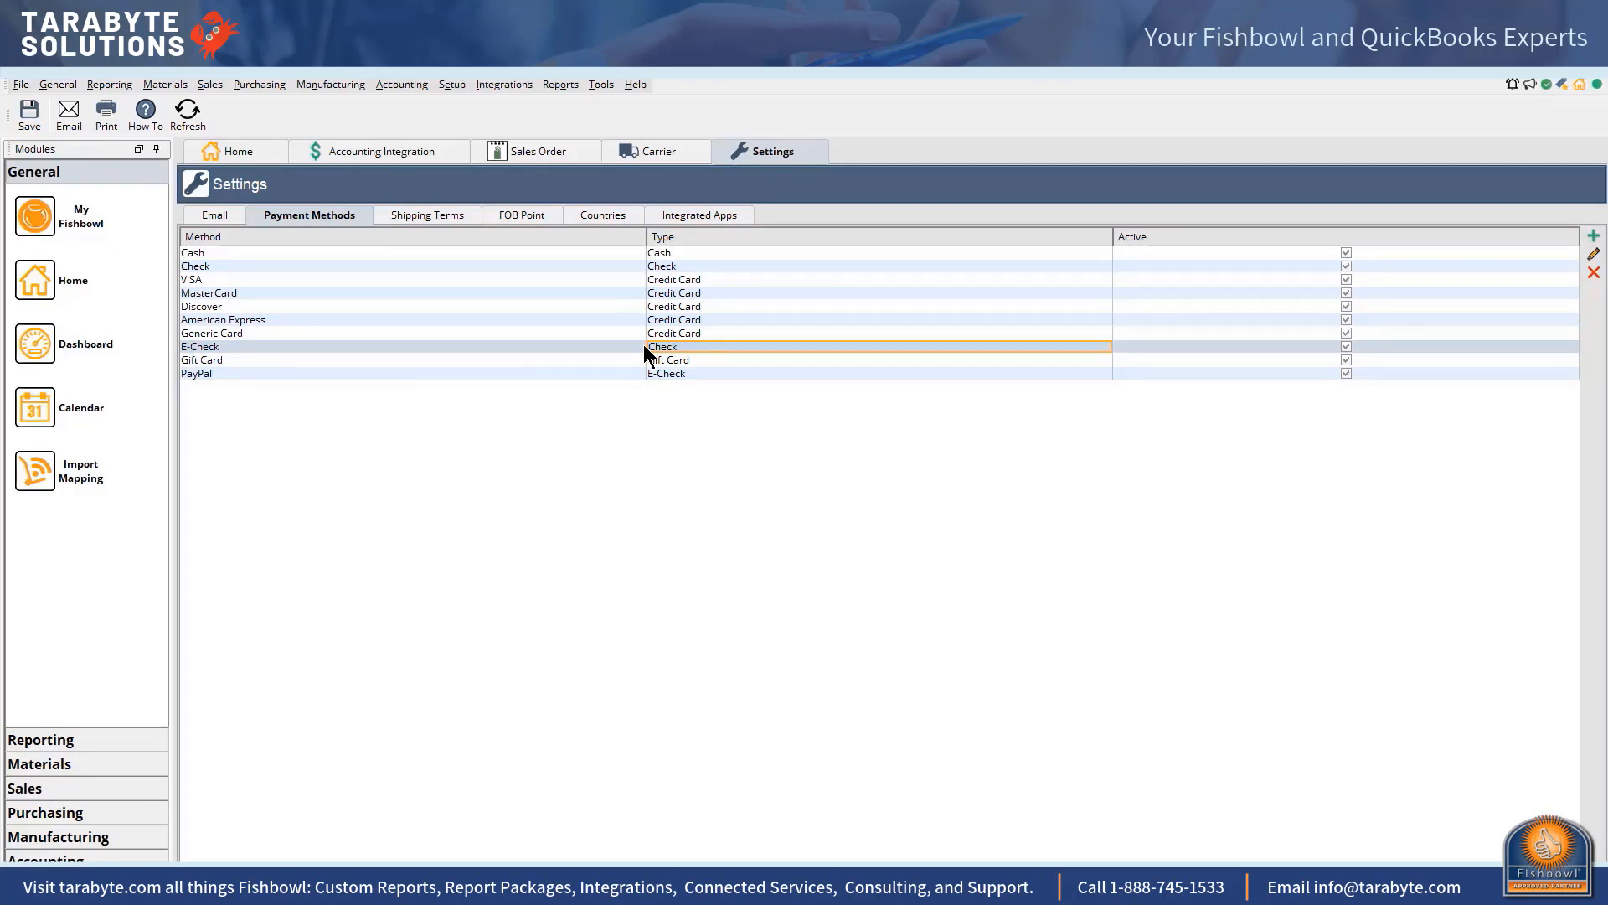
{"action": "left_click", "coordinate": [1595, 255]}
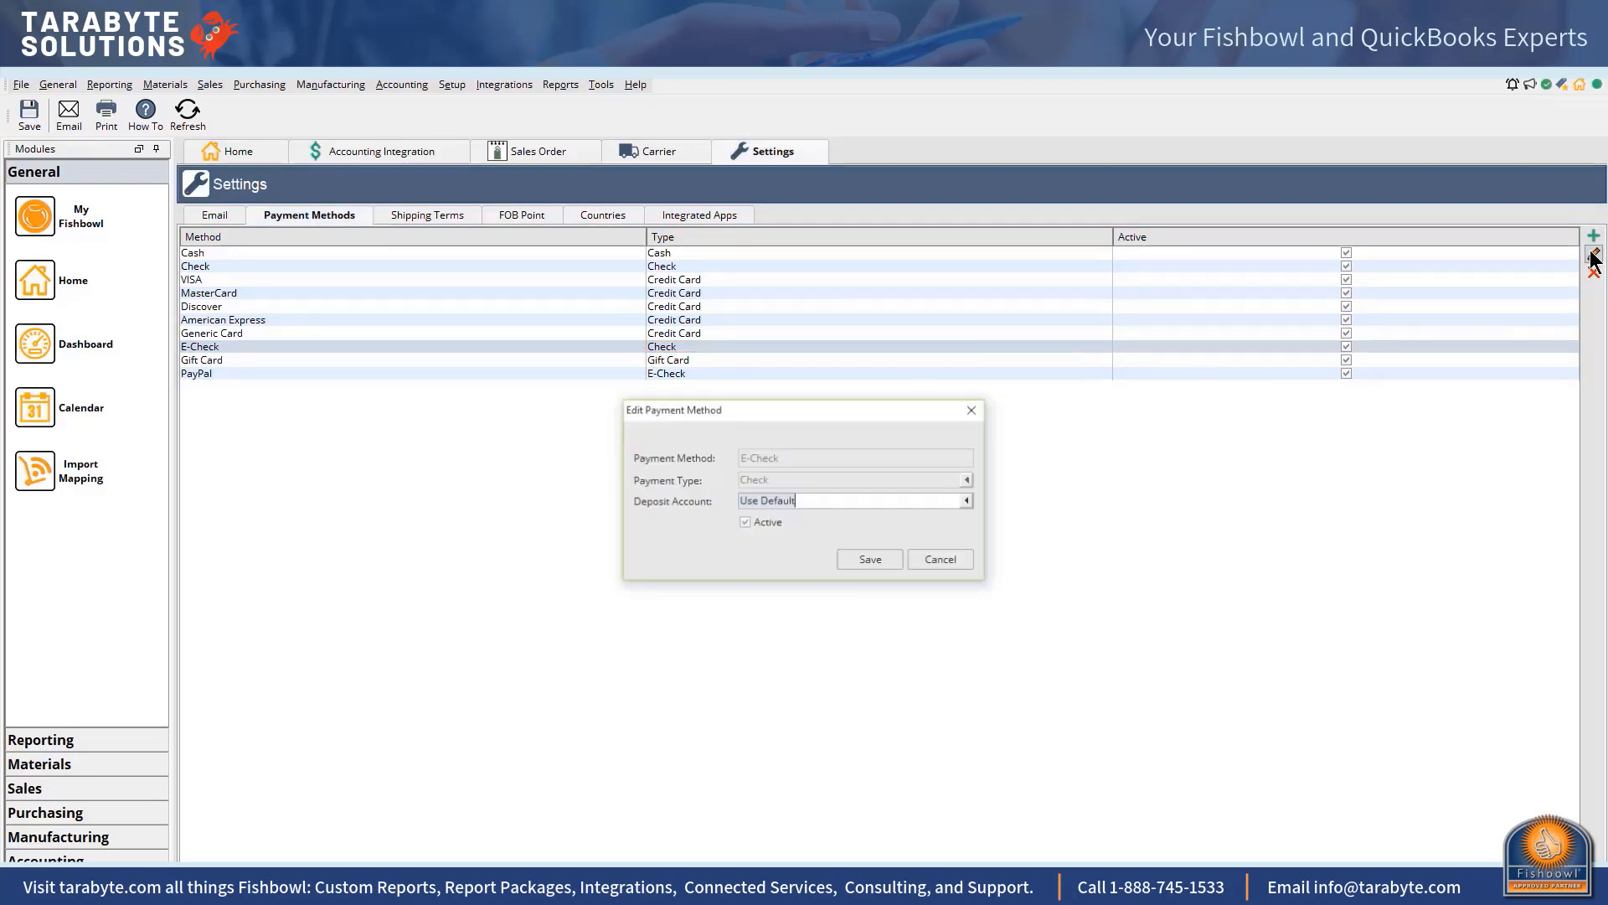
{"action": "left_click", "coordinate": [807, 500]}
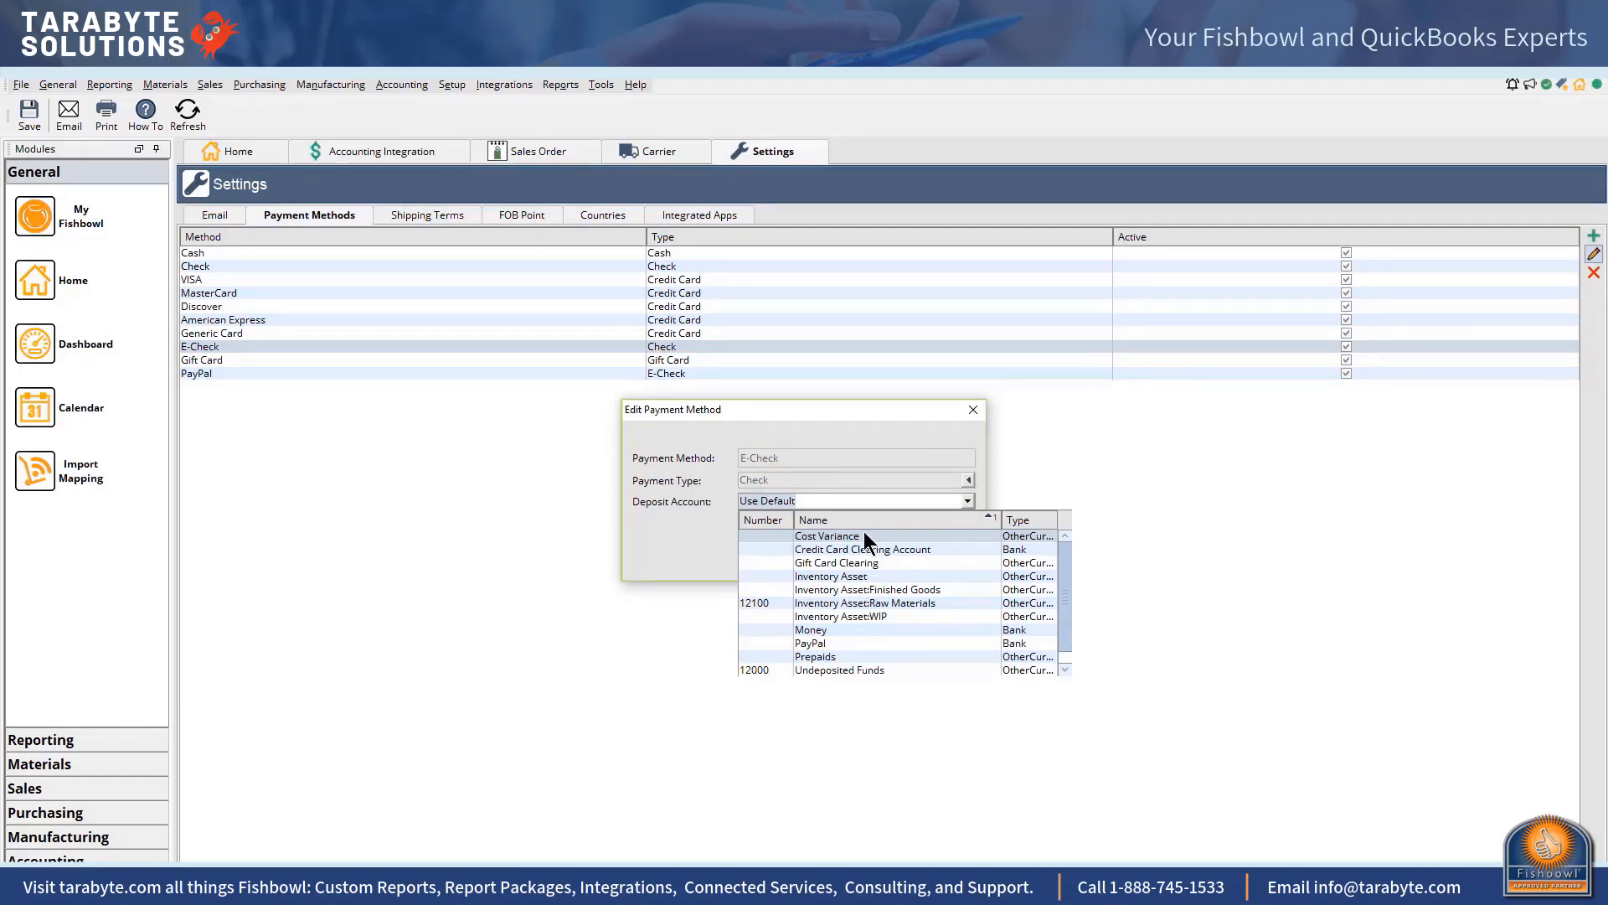
{"action": "type", "text": "mo"}
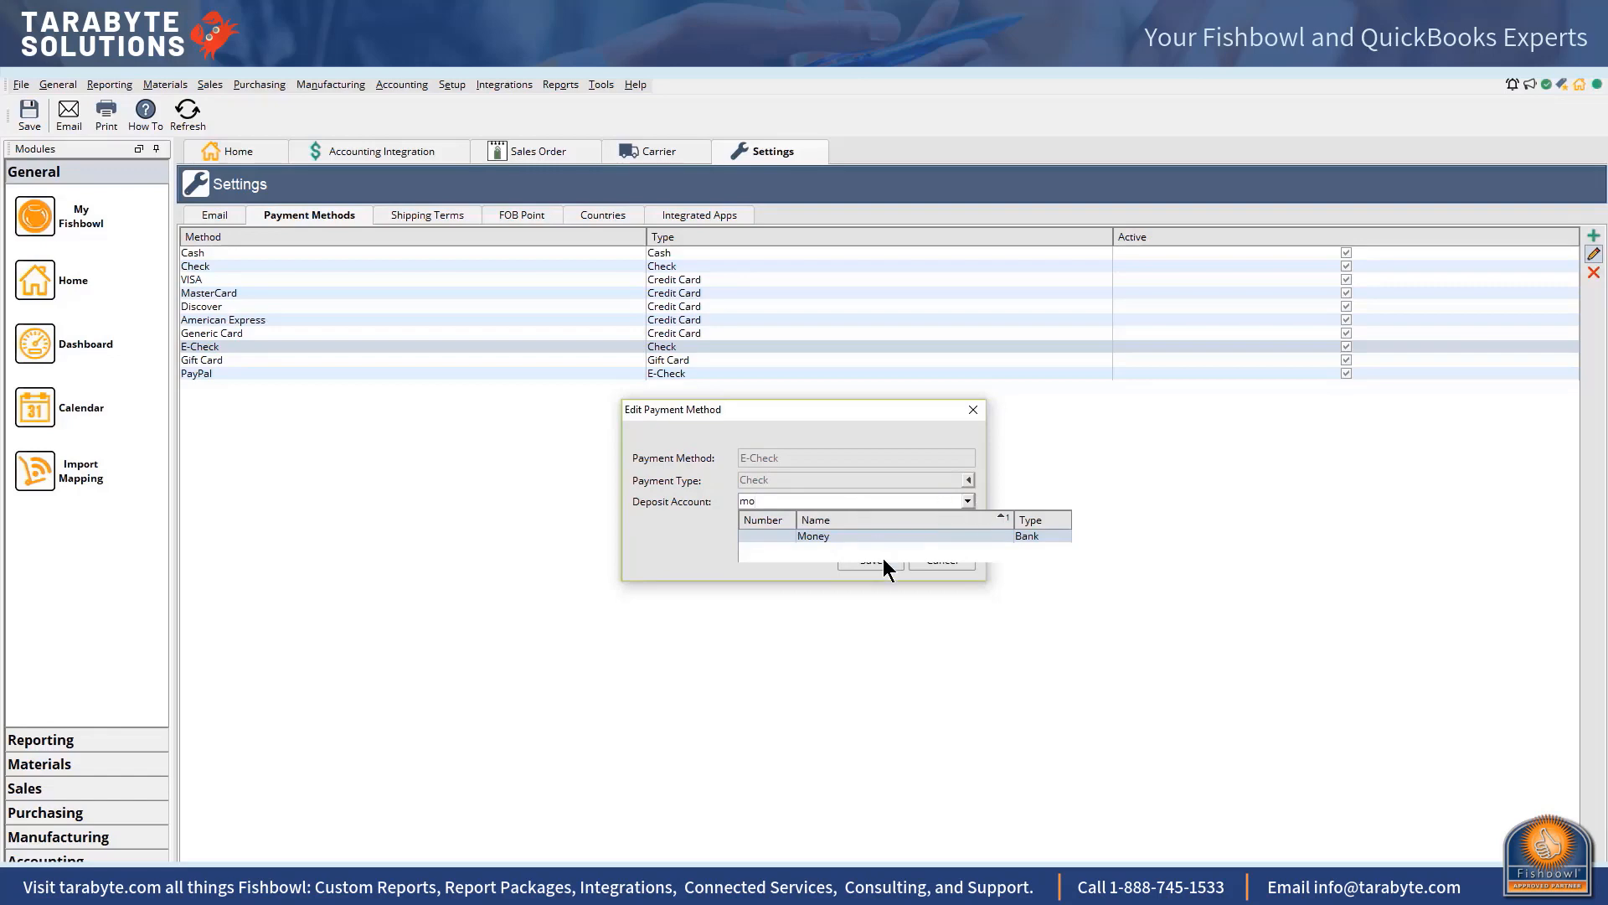
{"action": "left_click", "coordinate": [852, 530]}
{"action": "left_click", "coordinate": [868, 561]}
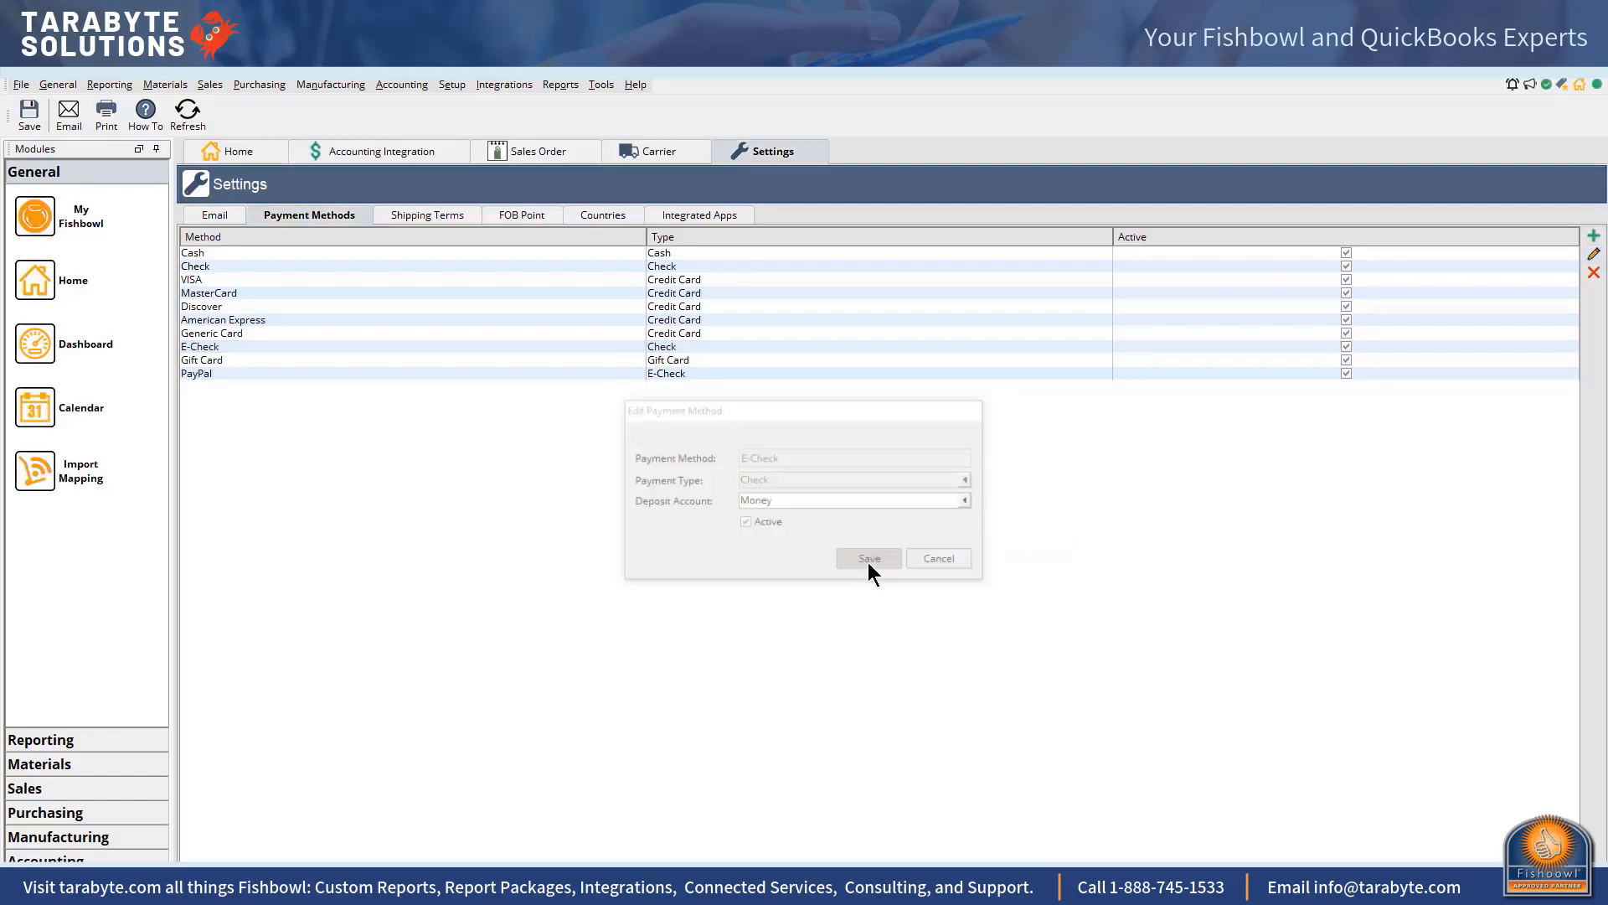
Step: Edit the PayPal payment method to use the PayPal bank account as its deposit account and save it
{"action": "double_click", "coordinate": [729, 374]}
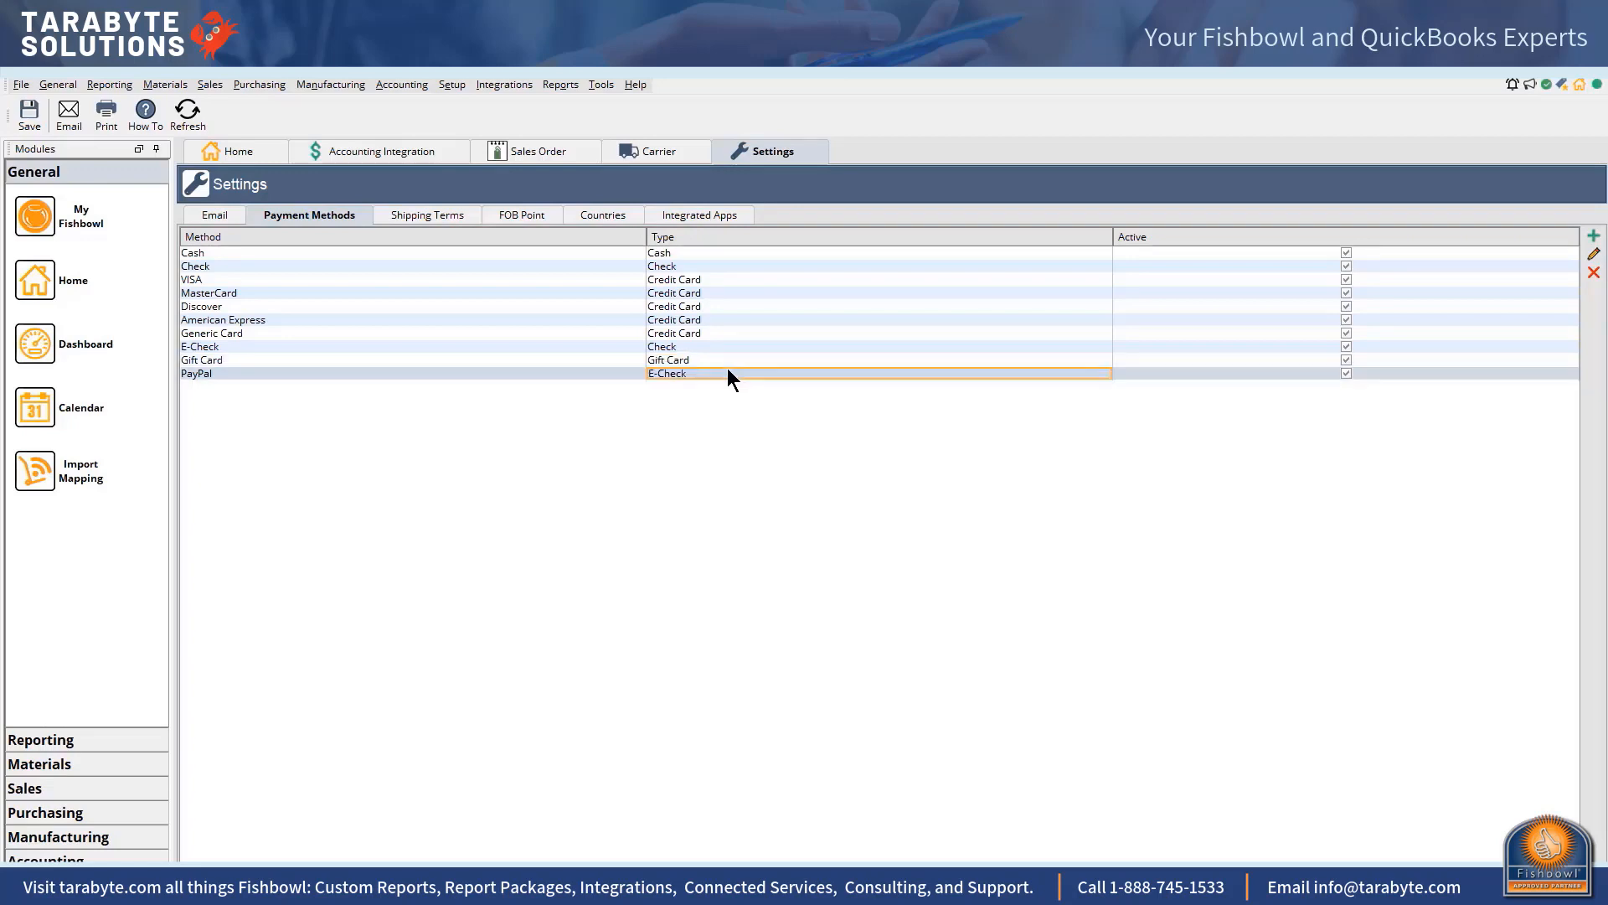
{"action": "left_click", "coordinate": [823, 500]}
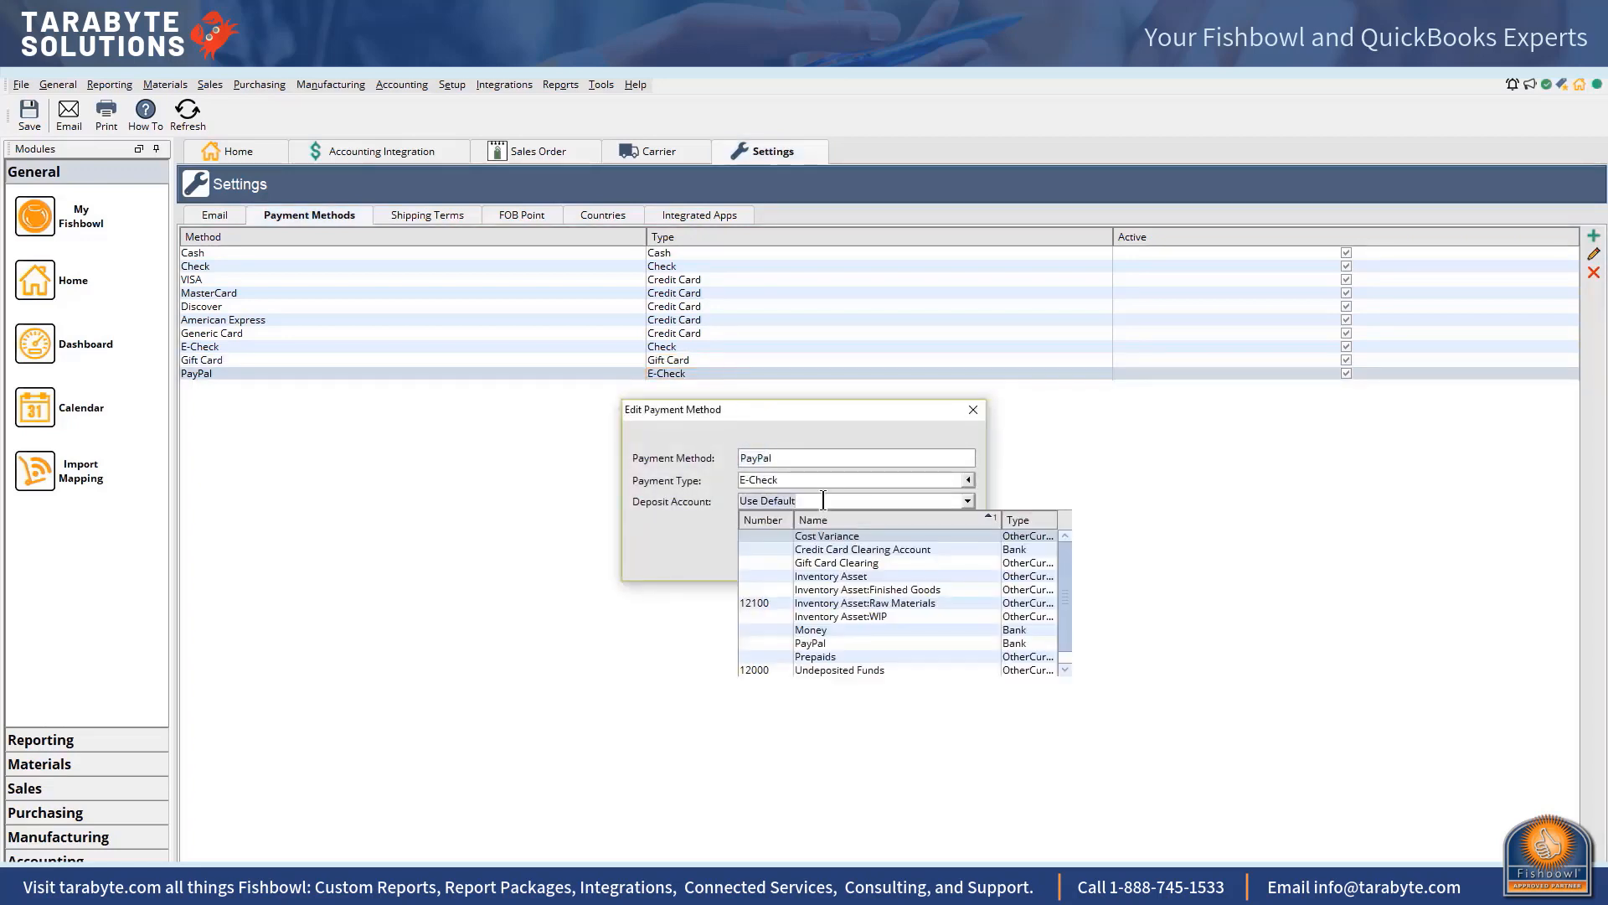
{"action": "type", "text": "pa"}
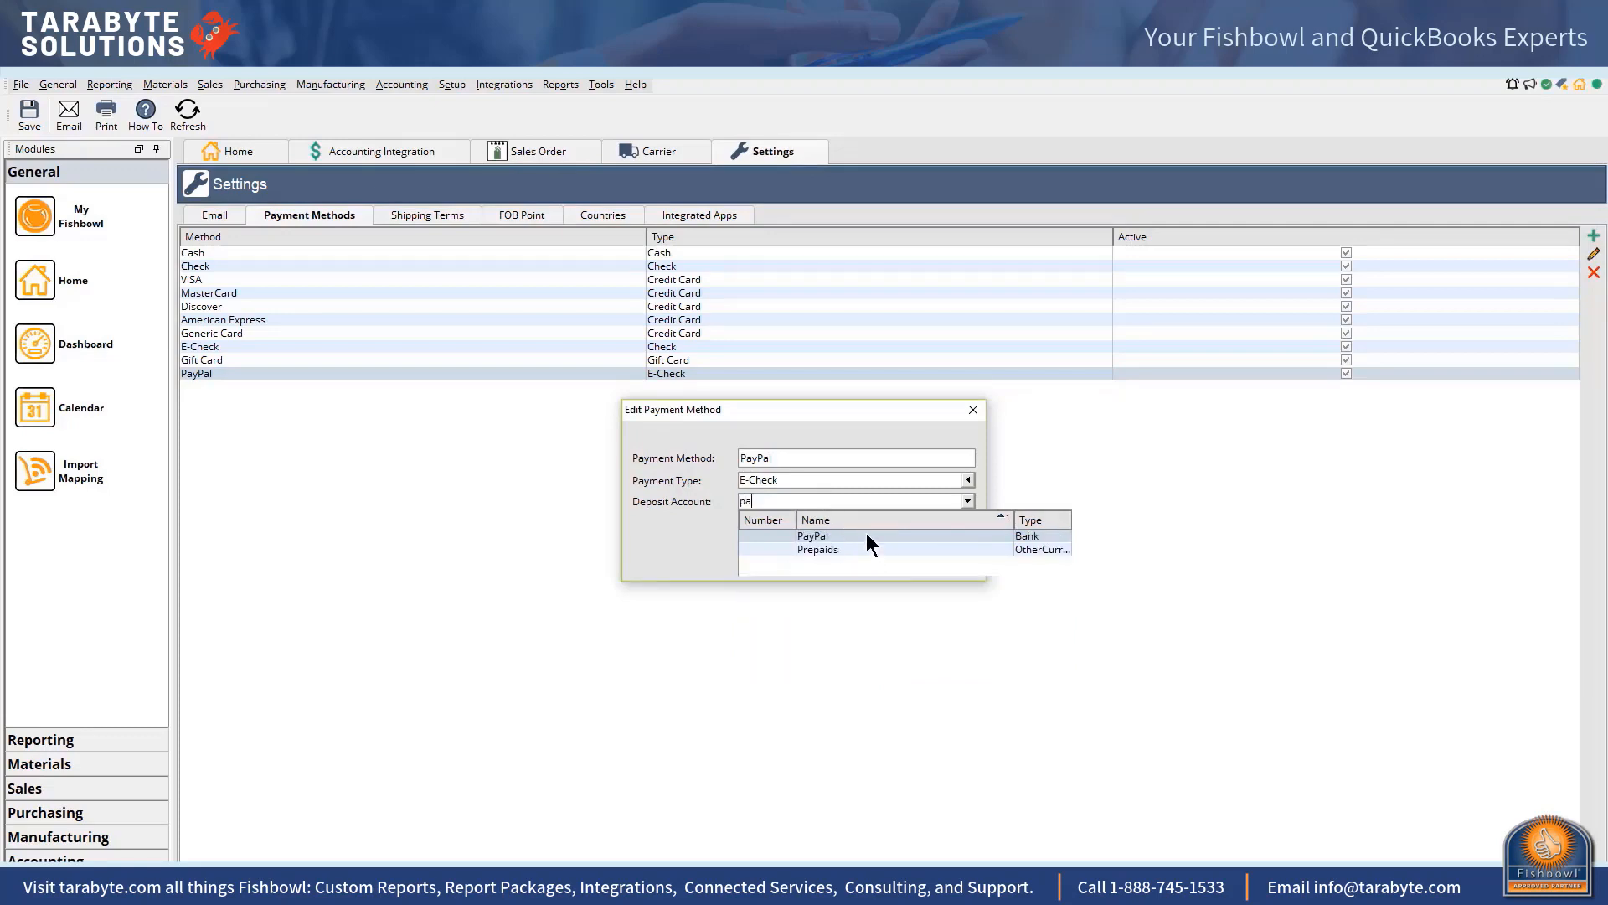
{"action": "left_click", "coordinate": [866, 535]}
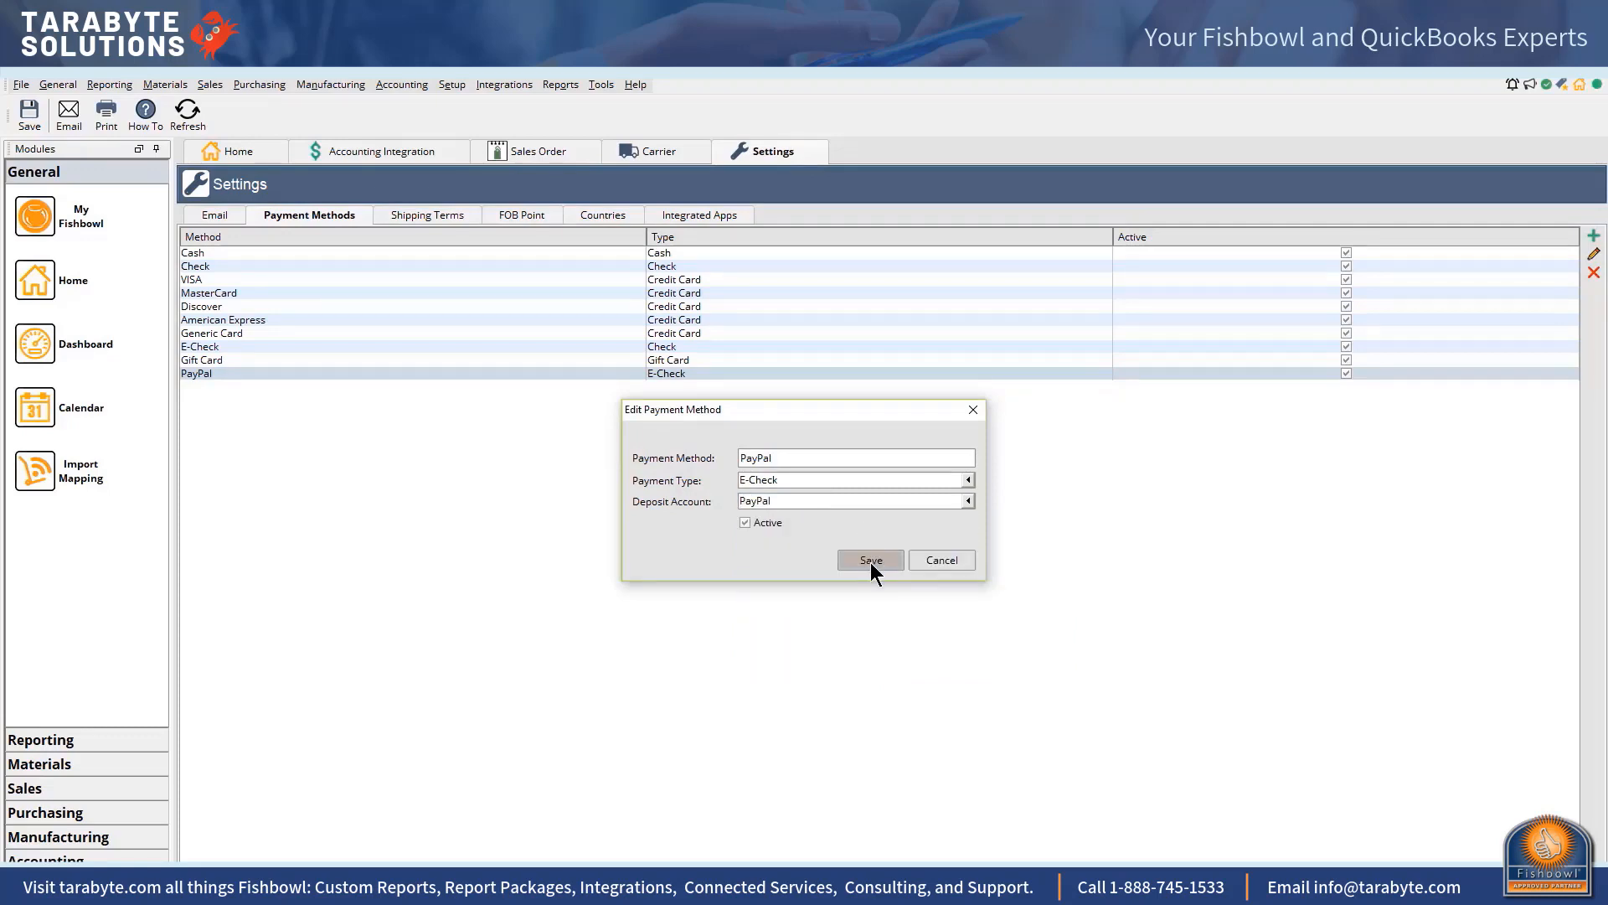
{"action": "left_click", "coordinate": [871, 559]}
Step: Edit the Gift Card payment method to use Gift Card Clearing as its deposit account and save it
{"action": "left_click", "coordinate": [500, 350]}
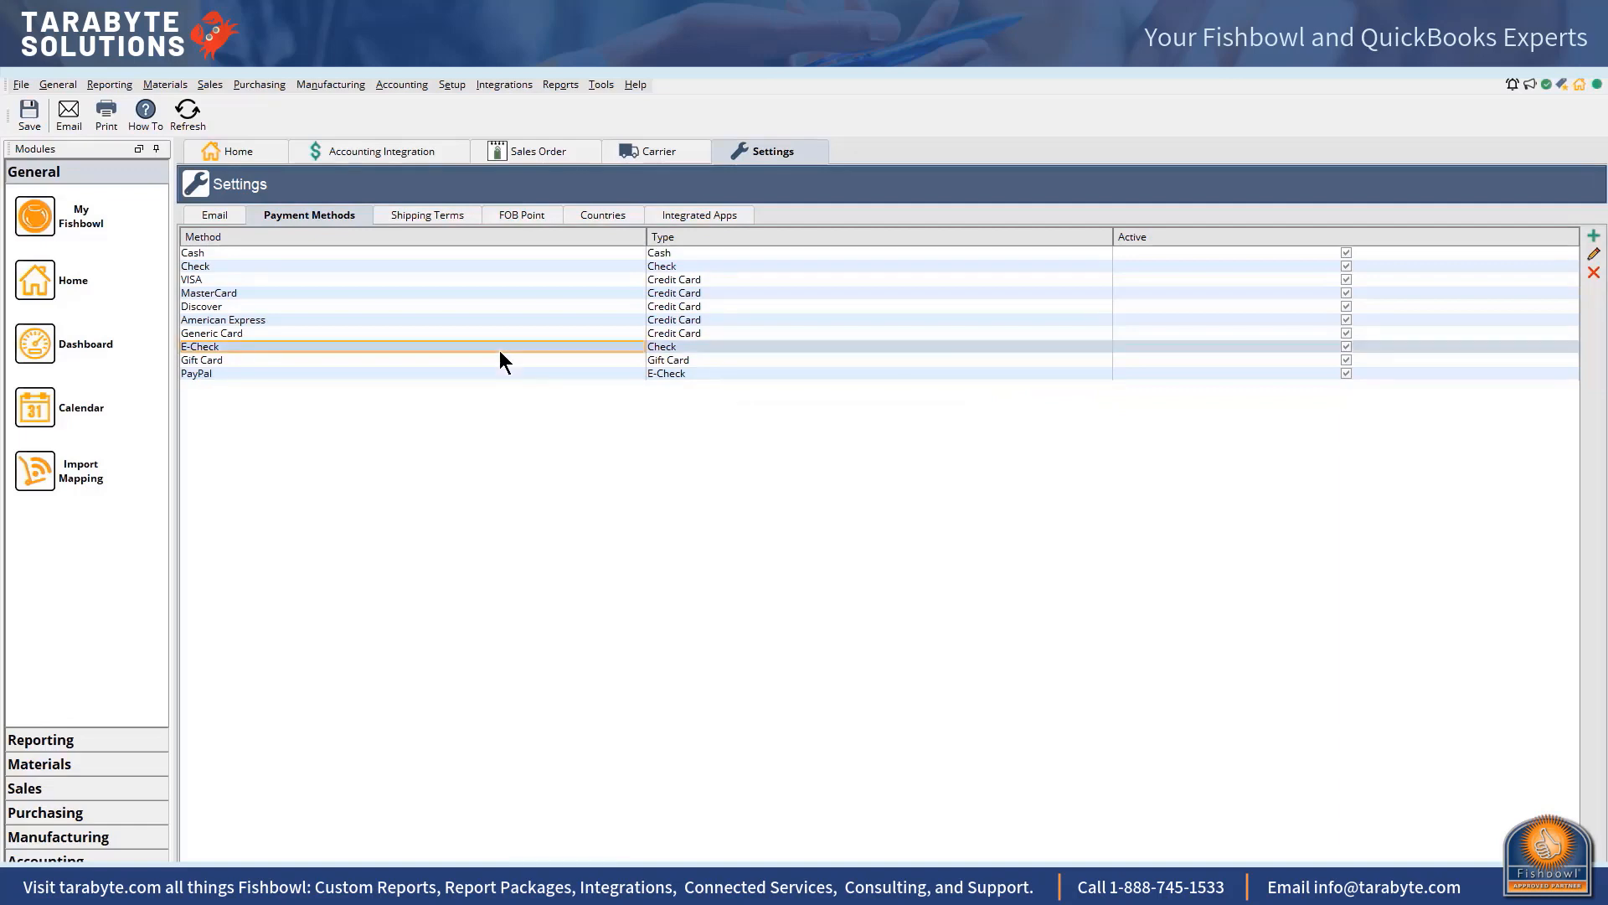
{"action": "left_click", "coordinate": [502, 362]}
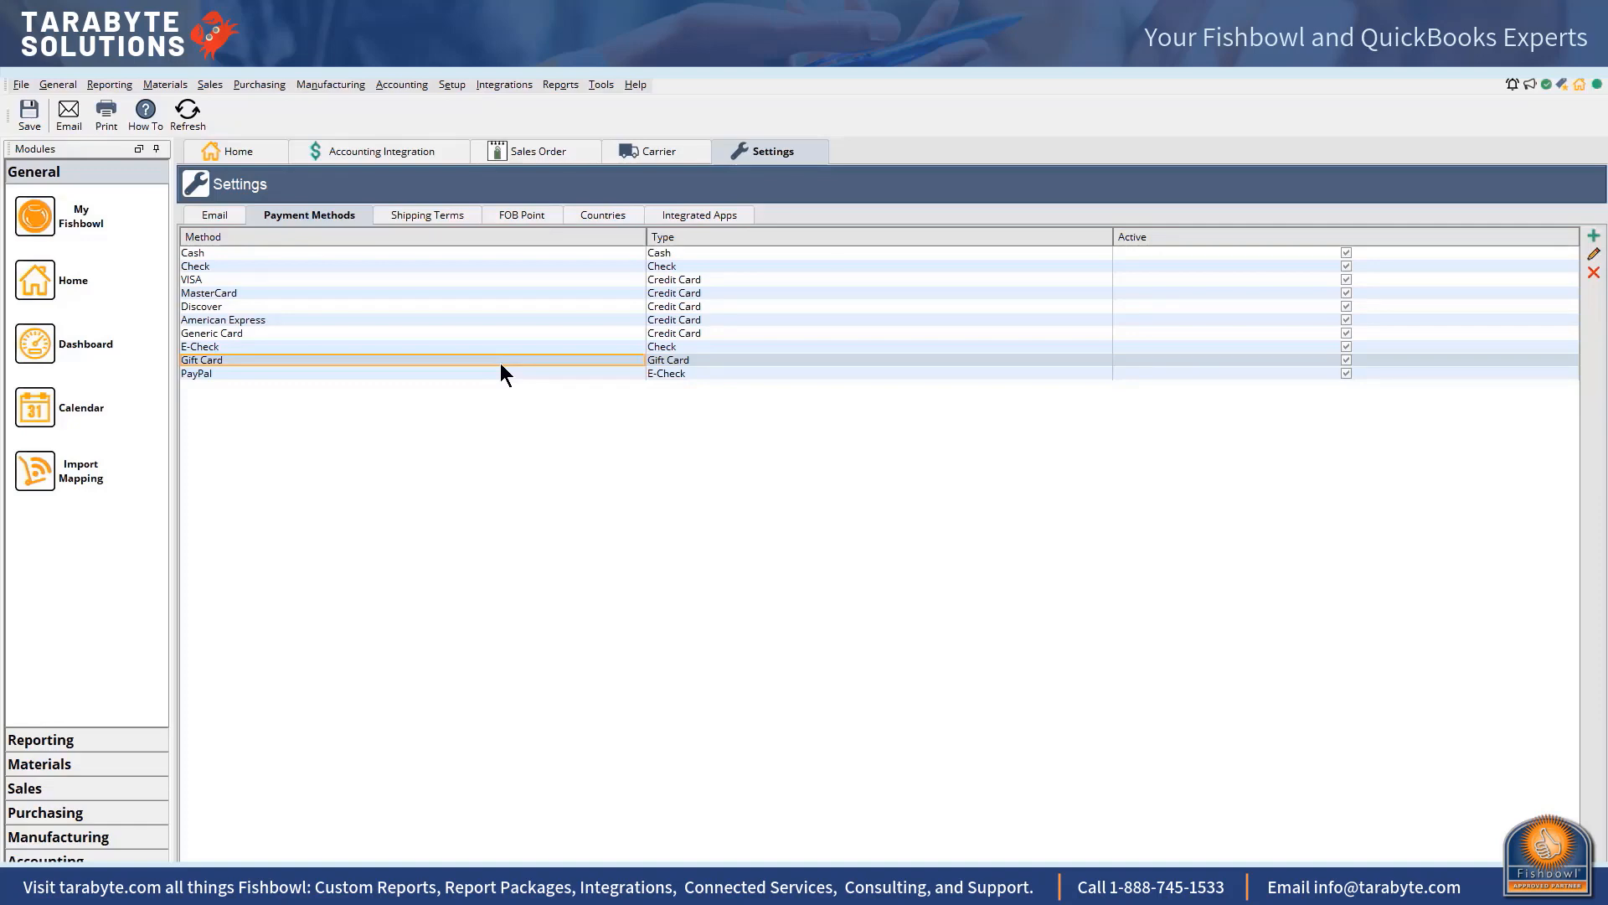
{"action": "double_click", "coordinate": [501, 365]}
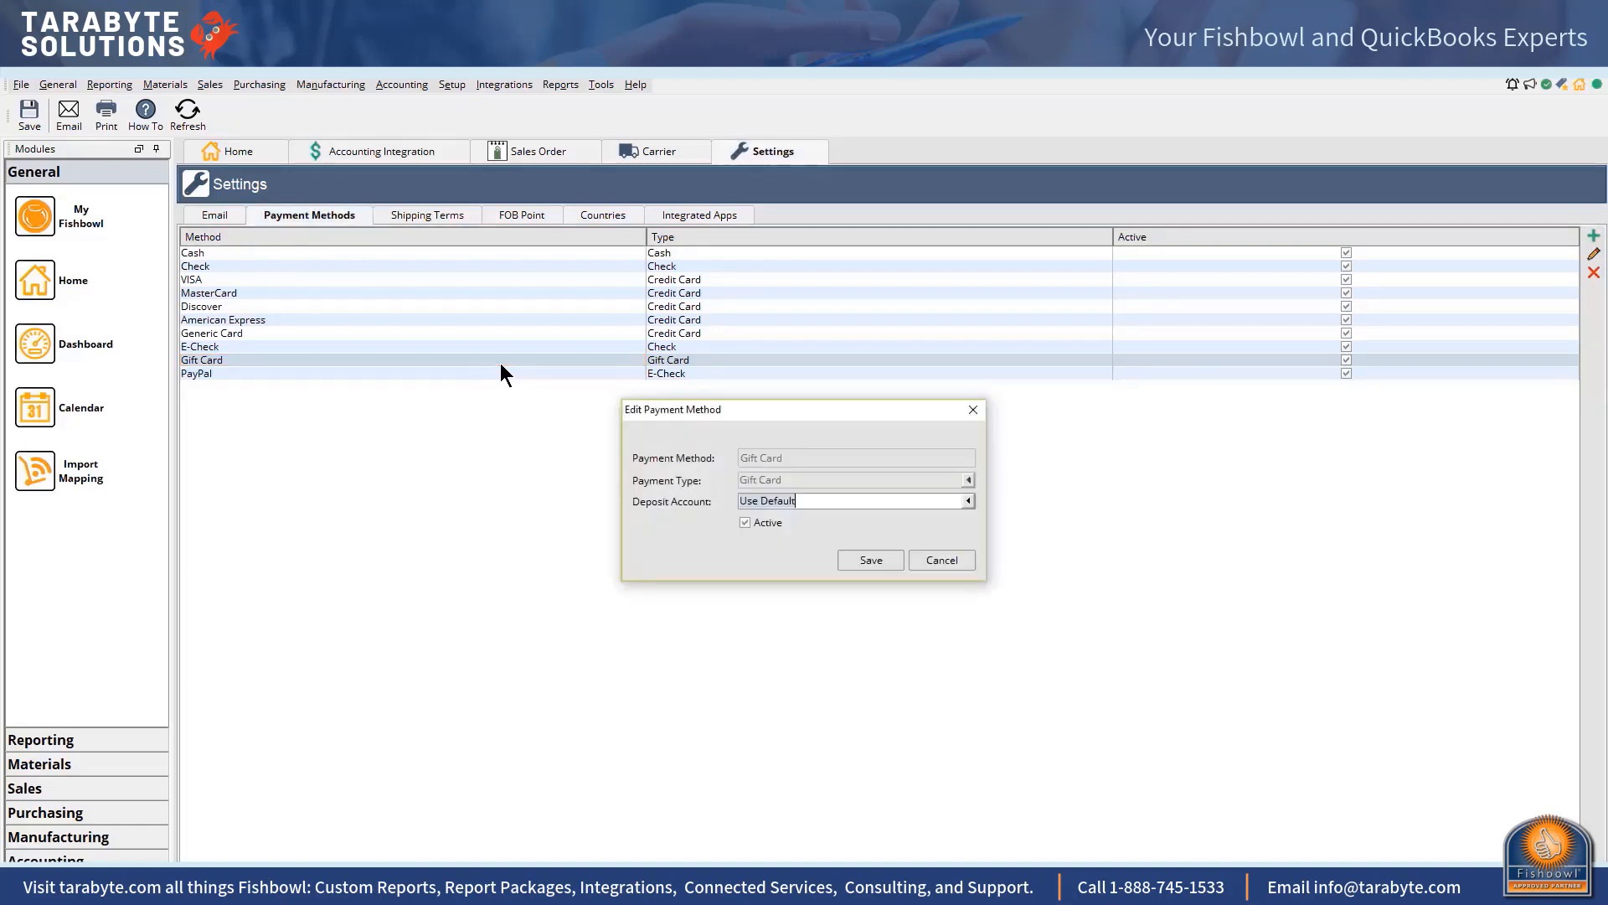
{"action": "left_click", "coordinate": [805, 500]}
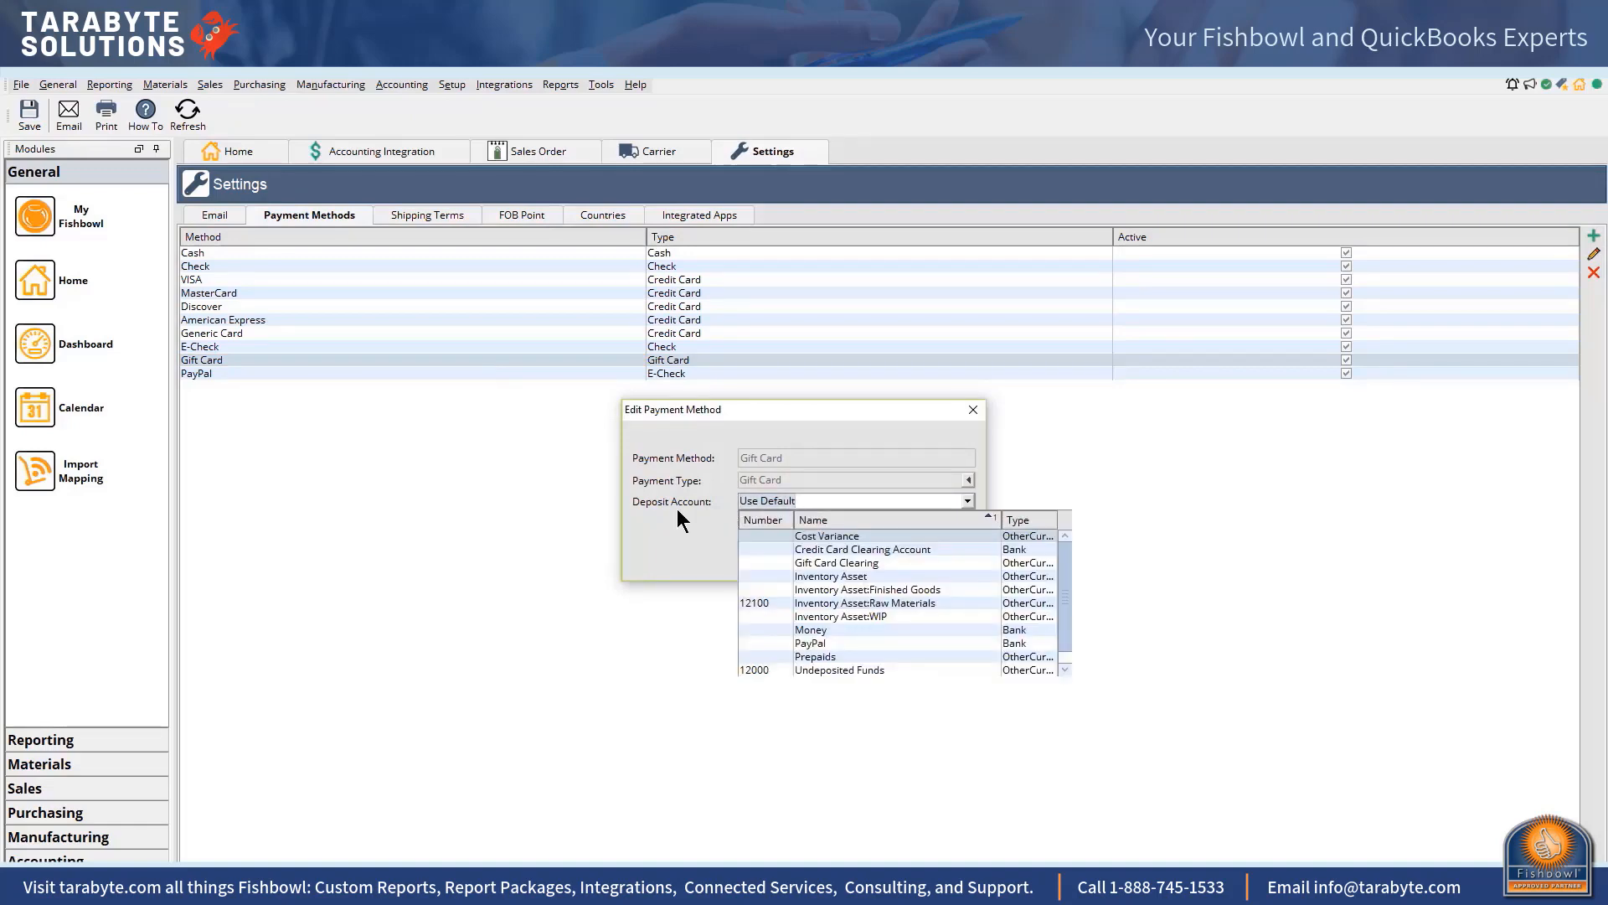
{"action": "type", "text": "gift"}
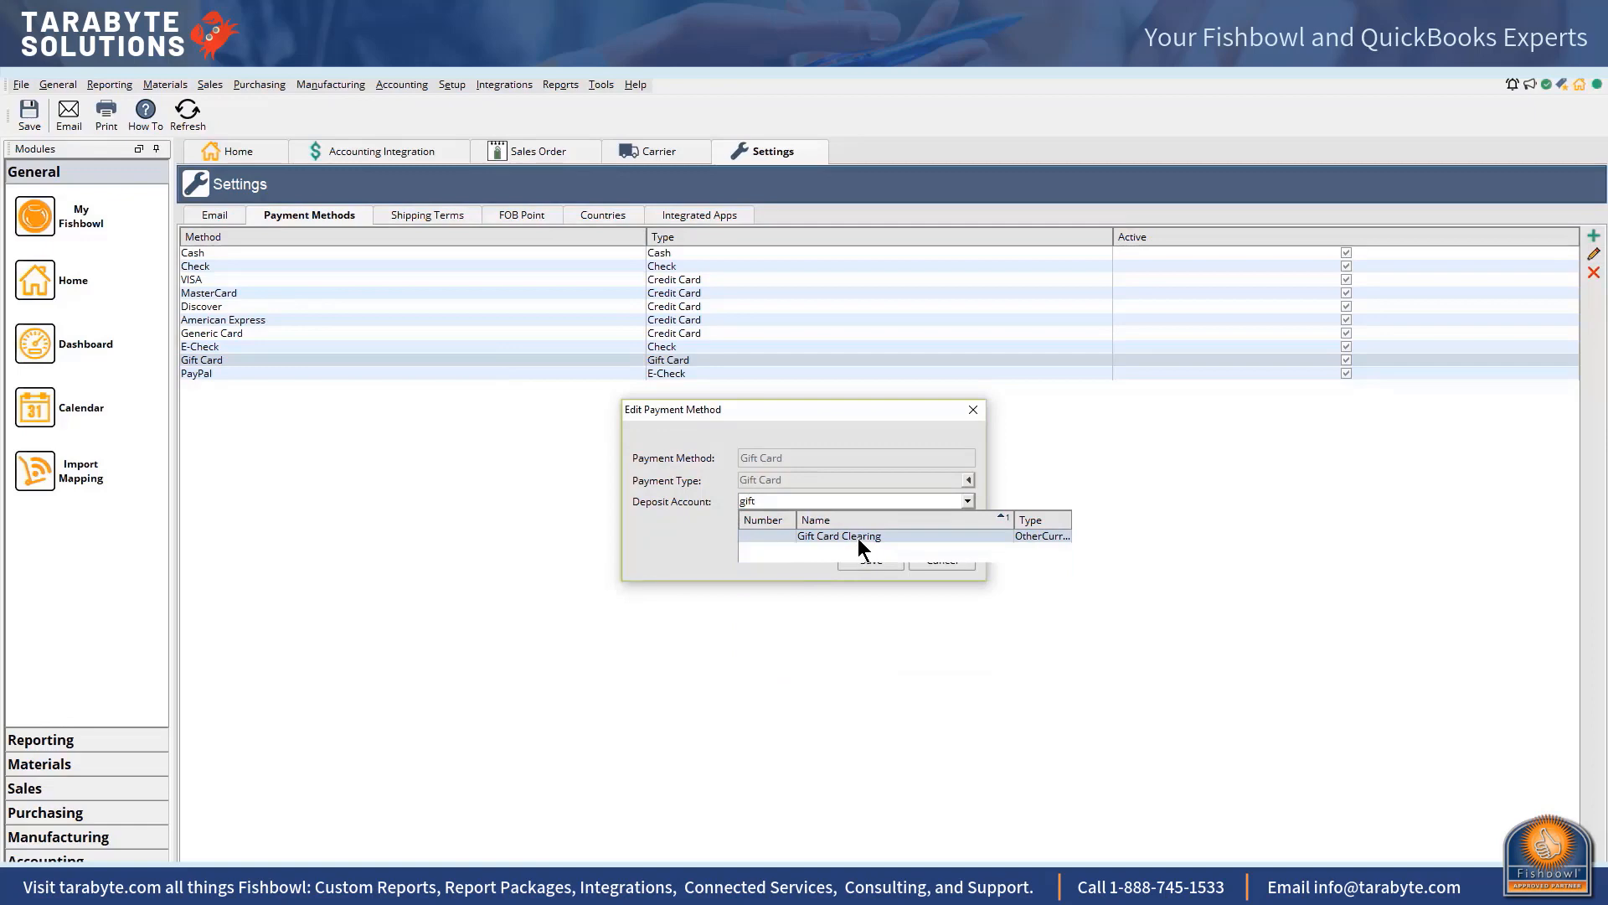
{"action": "left_click", "coordinate": [858, 538]}
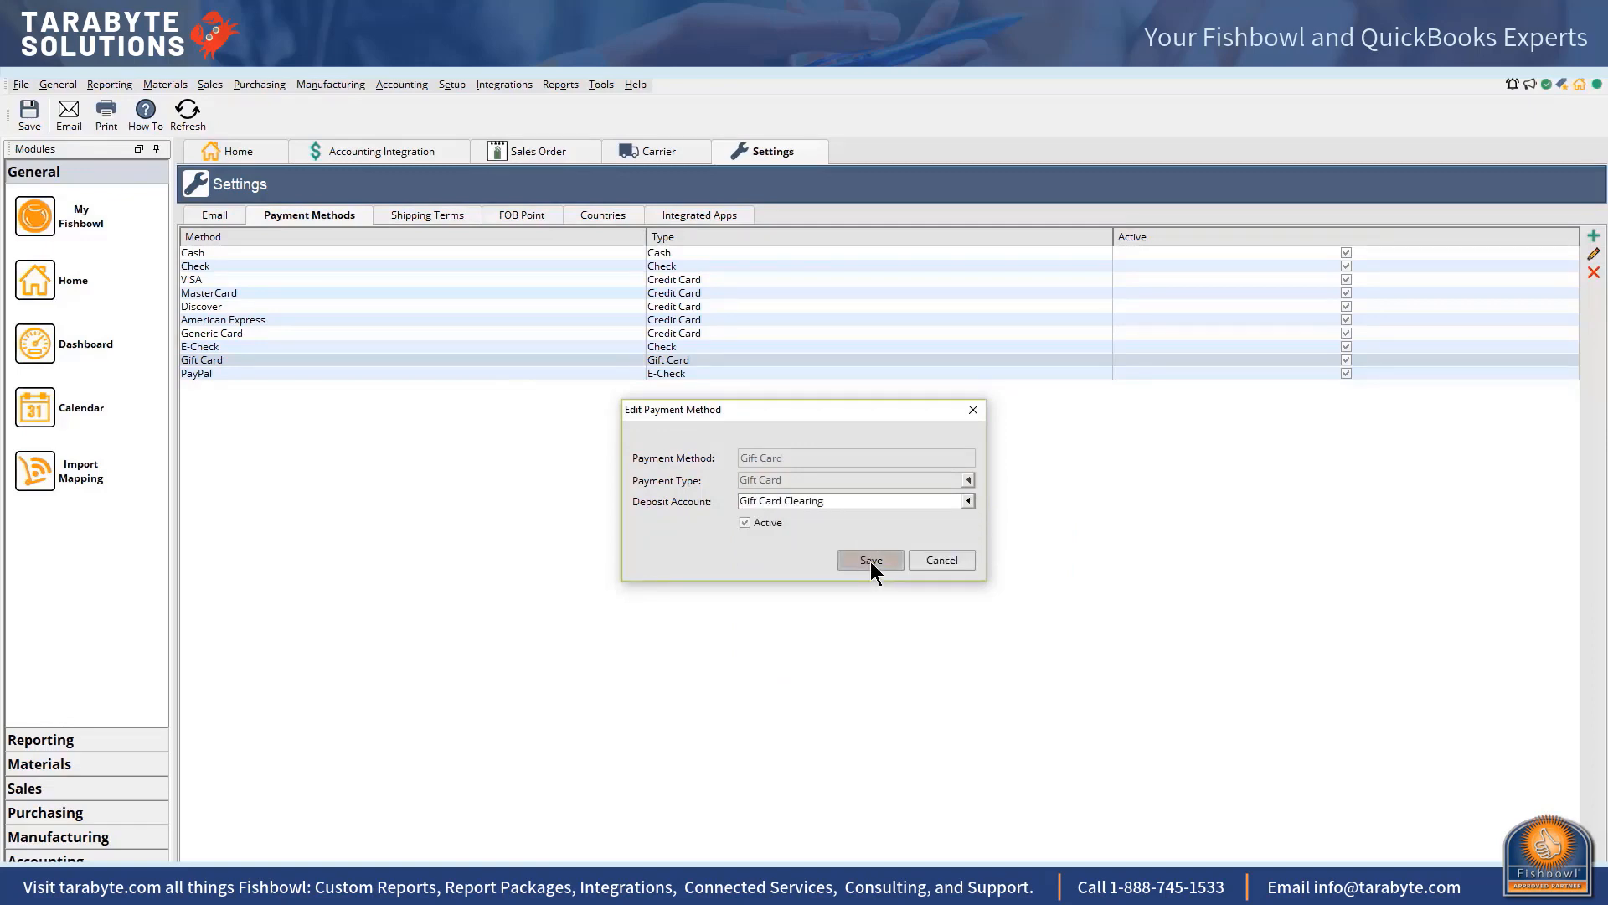
{"action": "left_click", "coordinate": [862, 556]}
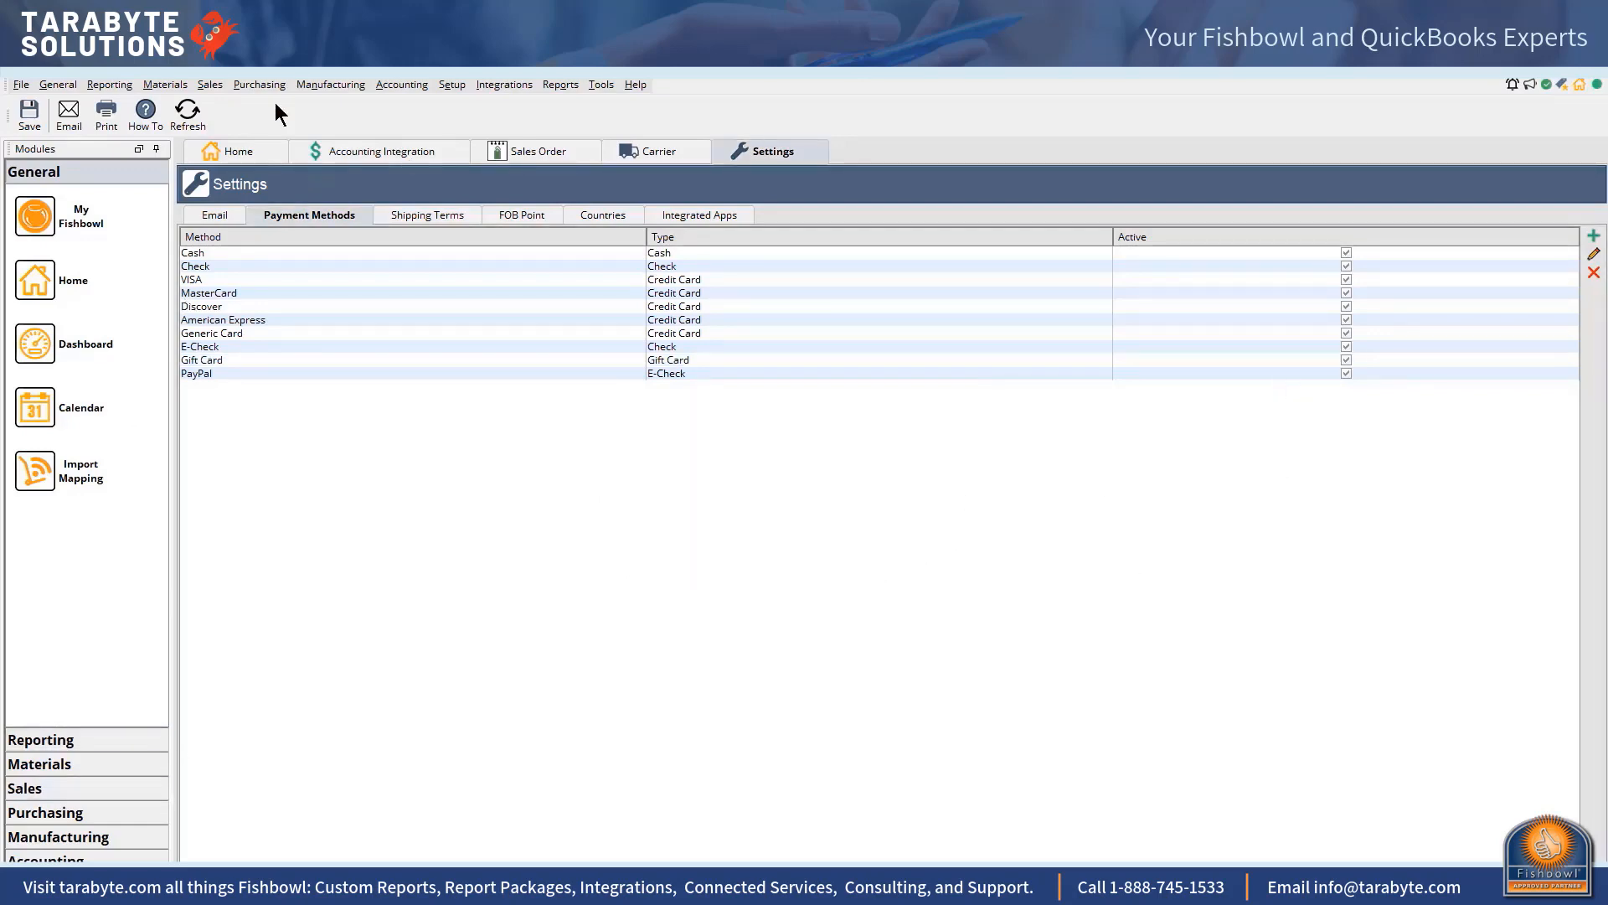
Step: Switch to the Sales Order module and open the first Bullet Bicylces order scheduled for 05/04/2017
{"action": "left_click", "coordinate": [210, 84]}
{"action": "left_click", "coordinate": [215, 98]}
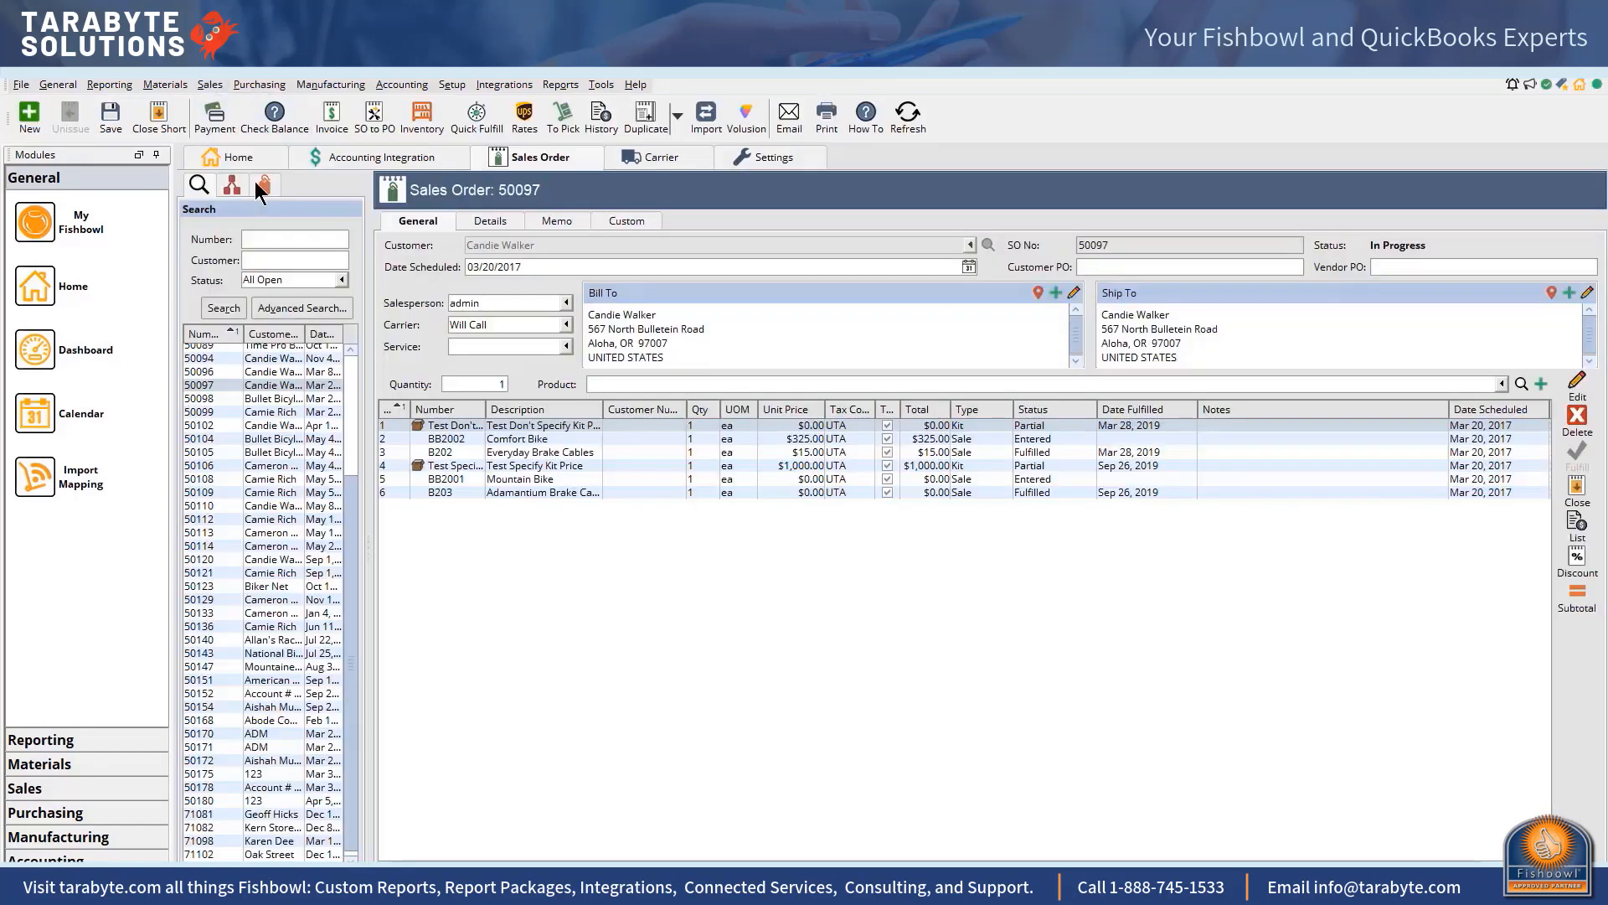
{"action": "left_click", "coordinate": [310, 440]}
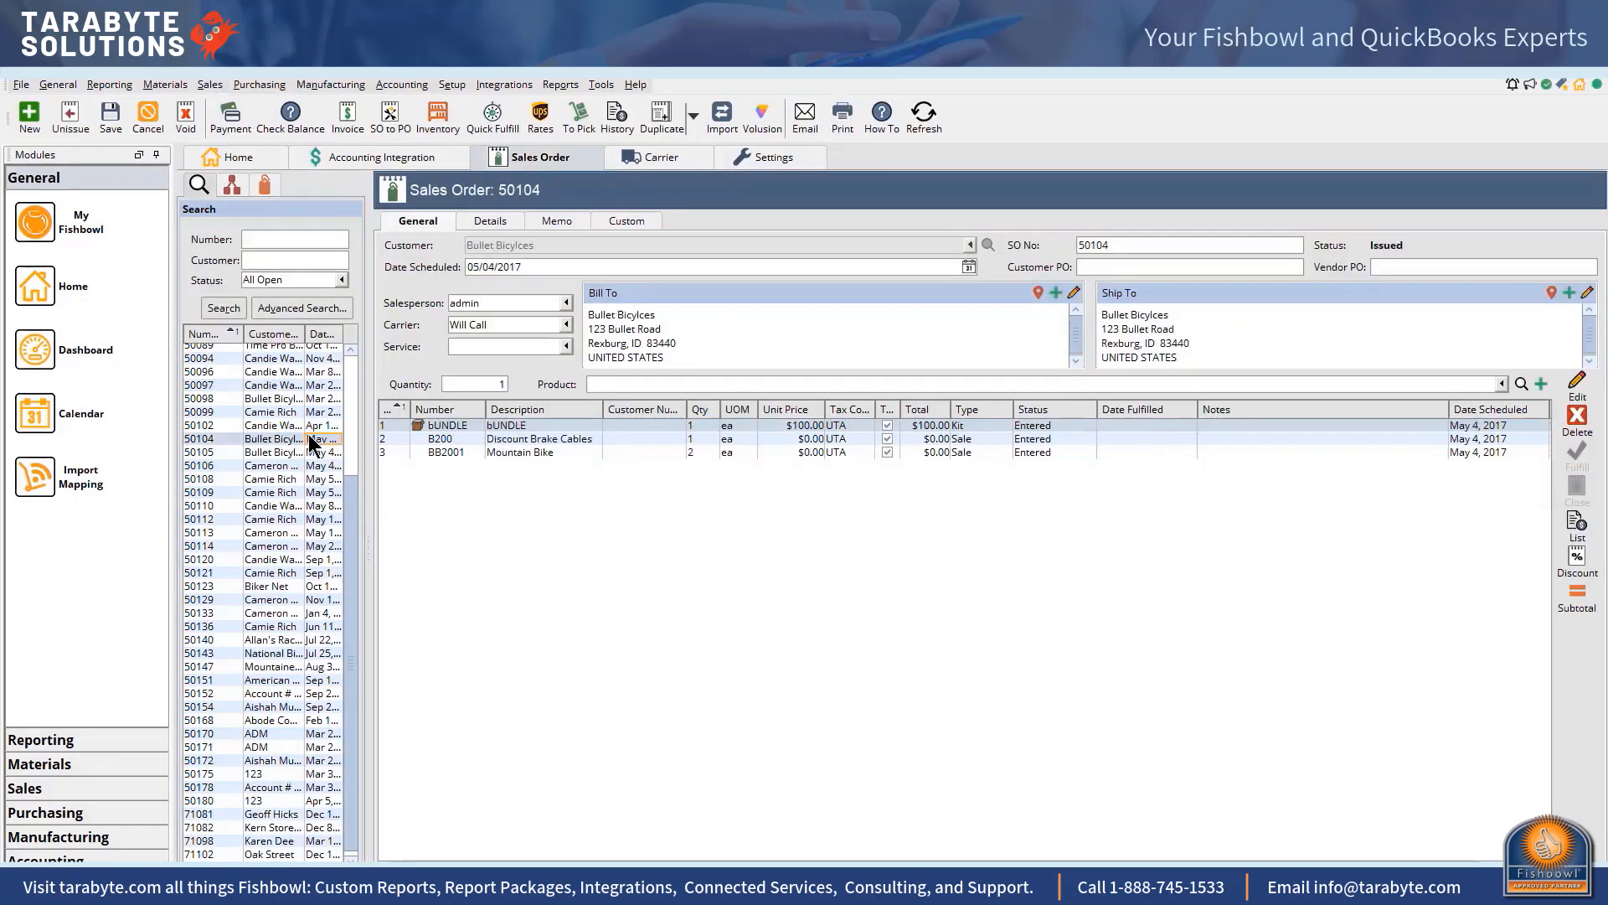